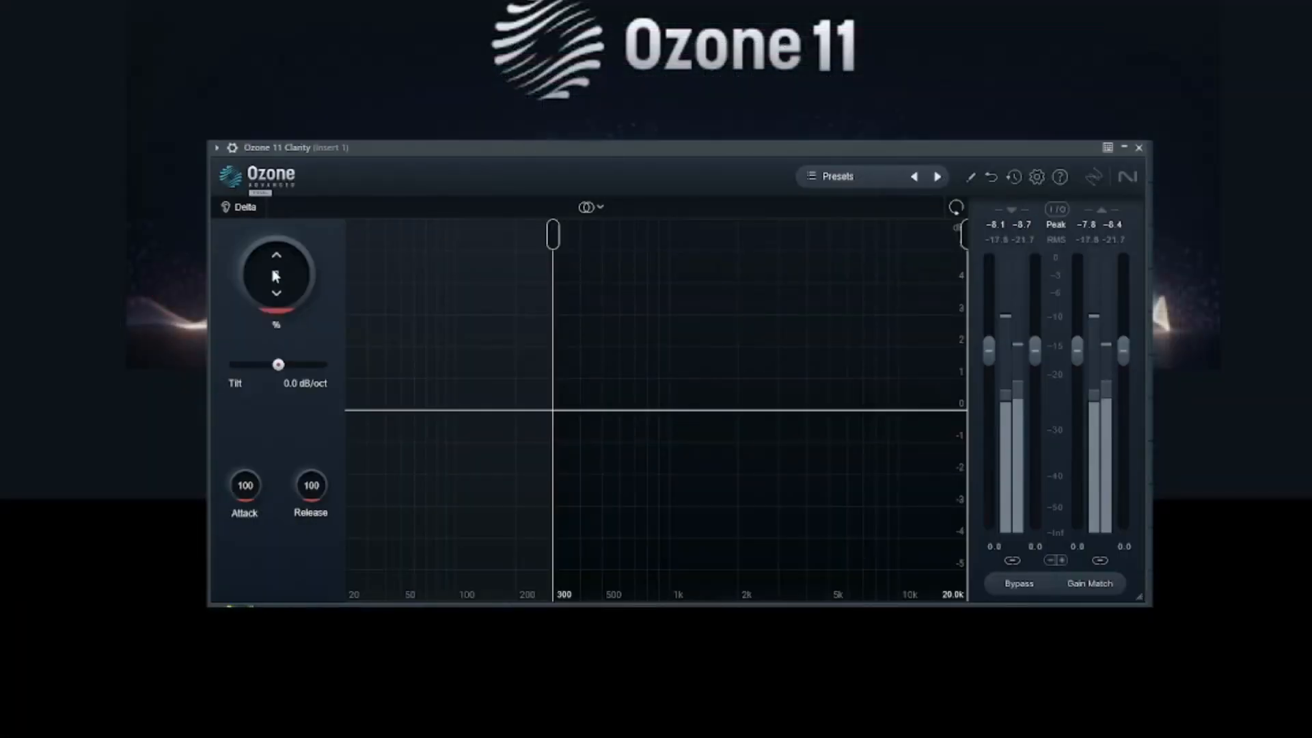
- Sweep Clarity's Amount between 100 and 0 twice, leaving it at 0
{"action": "left_click_drag", "start_coordinate": [273, 276], "coordinate": [275, 171]}
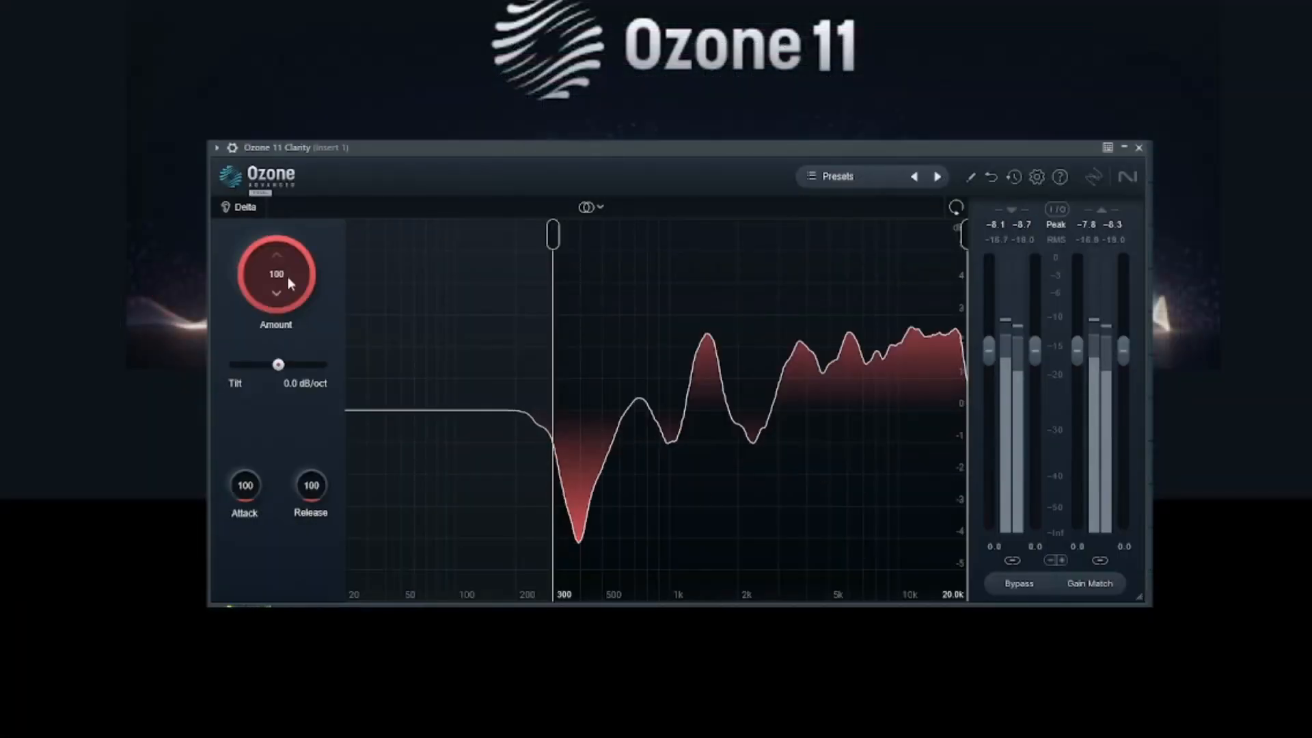
{"action": "left_click_drag", "start_coordinate": [287, 276], "coordinate": [265, 526]}
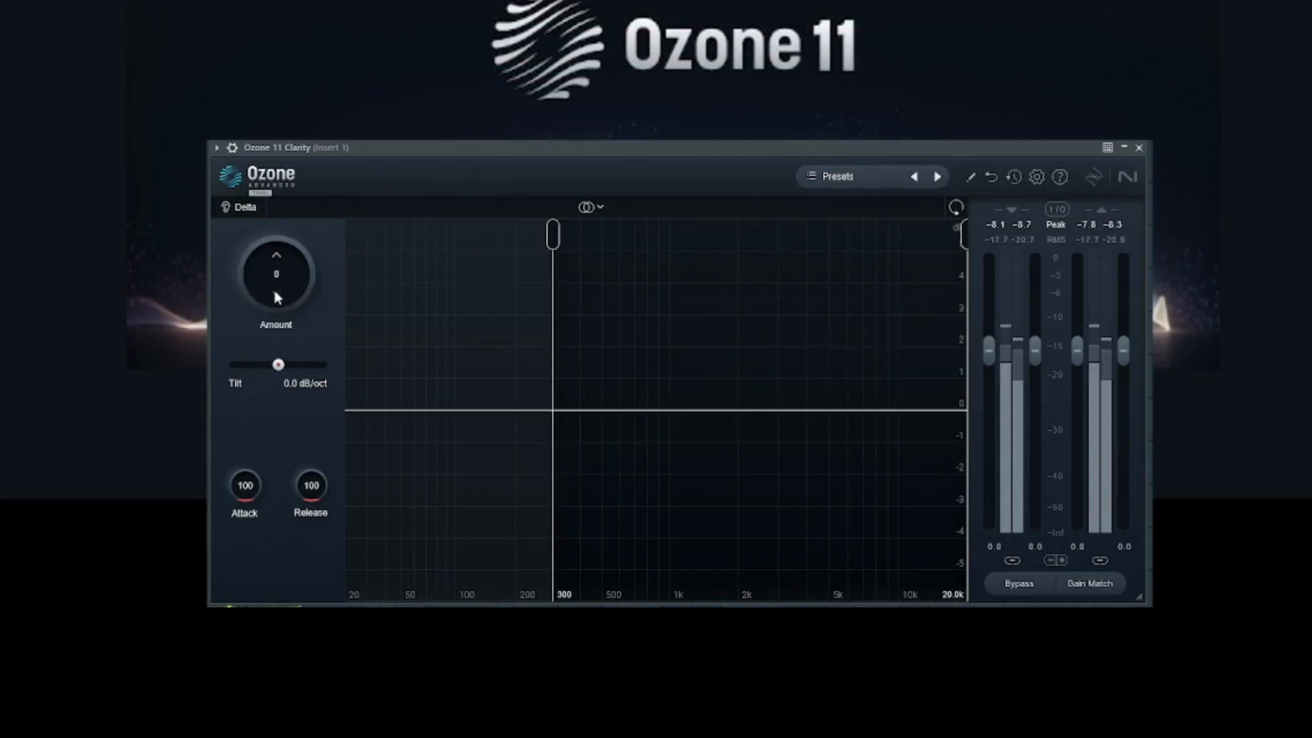
{"action": "left_click_drag", "start_coordinate": [277, 297], "coordinate": [272, 82]}
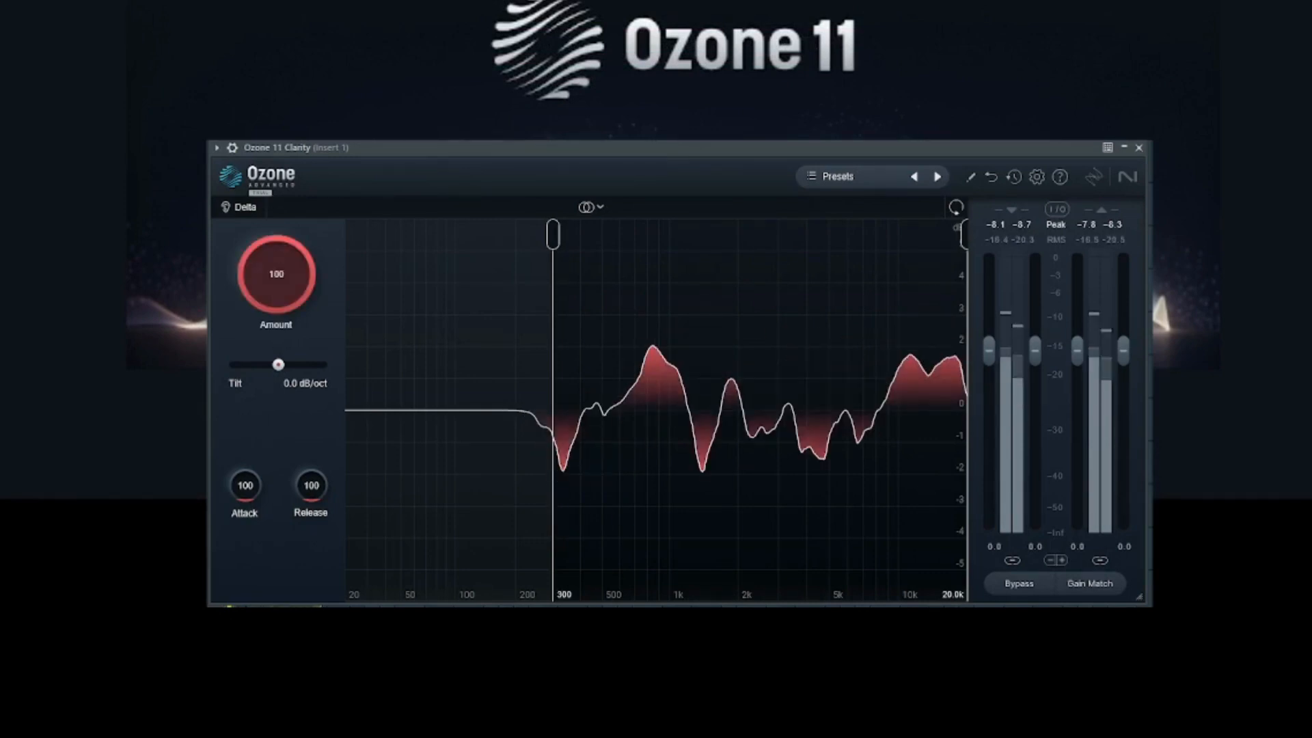
{"action": "left_click_drag", "start_coordinate": [274, 276], "coordinate": [280, 502]}
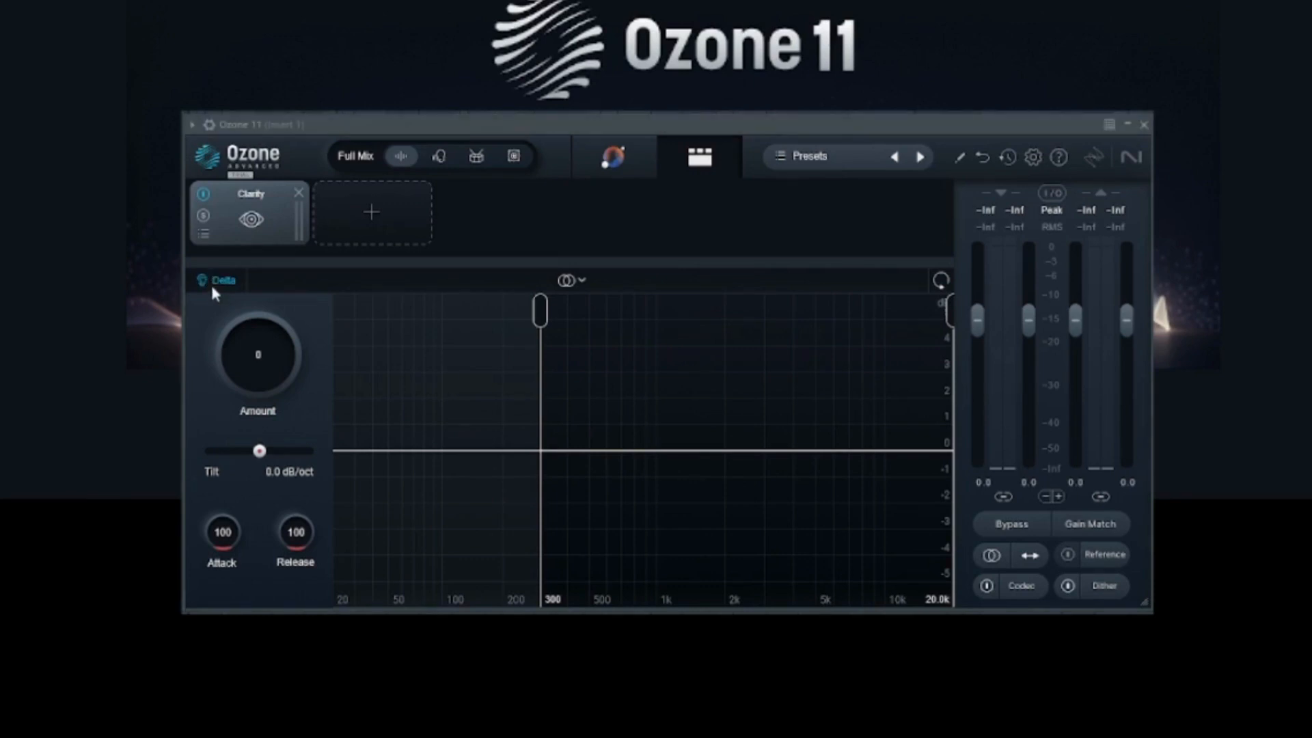
- Narrow Clarity's band, raising its lower edge to about 910 Hz, and set Amount to about 21
{"action": "left_click_drag", "start_coordinate": [265, 370], "coordinate": [255, 257]}
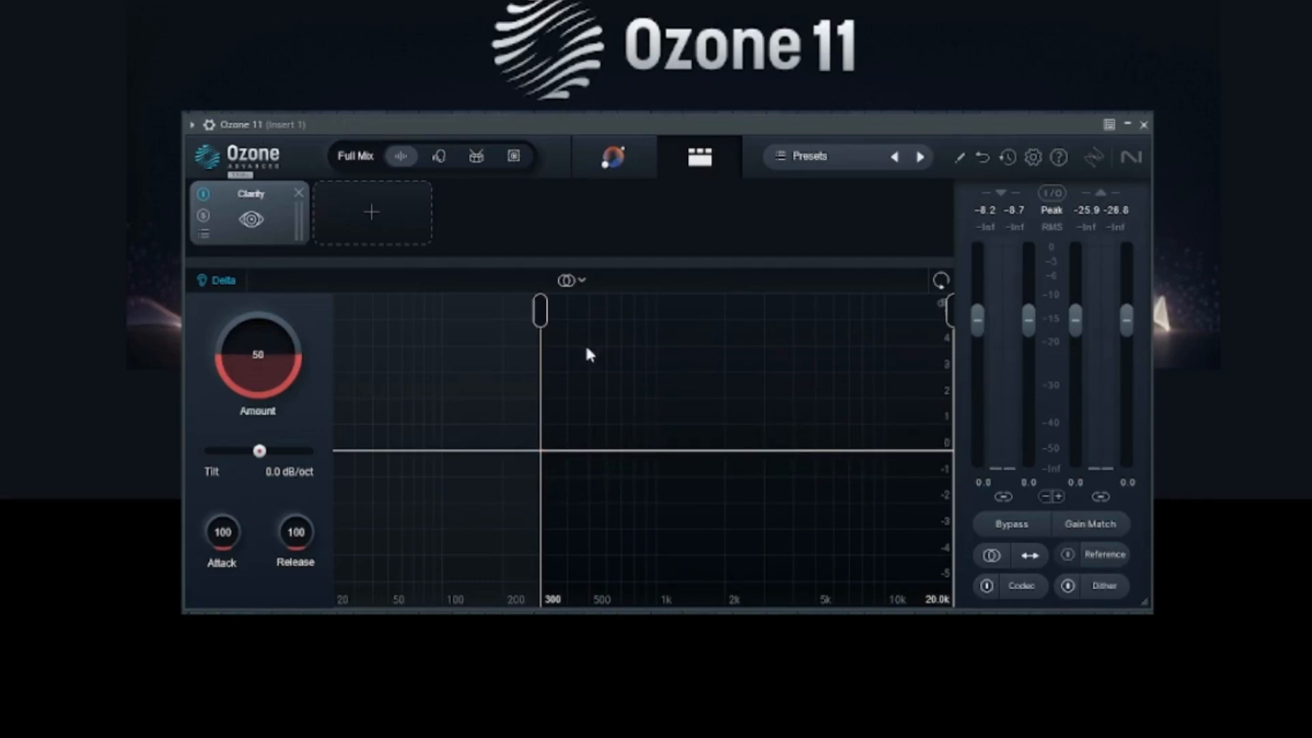
{"action": "left_click_drag", "start_coordinate": [540, 313], "coordinate": [228, 252]}
{"action": "left_click_drag", "start_coordinate": [953, 319], "coordinate": [1063, 341]}
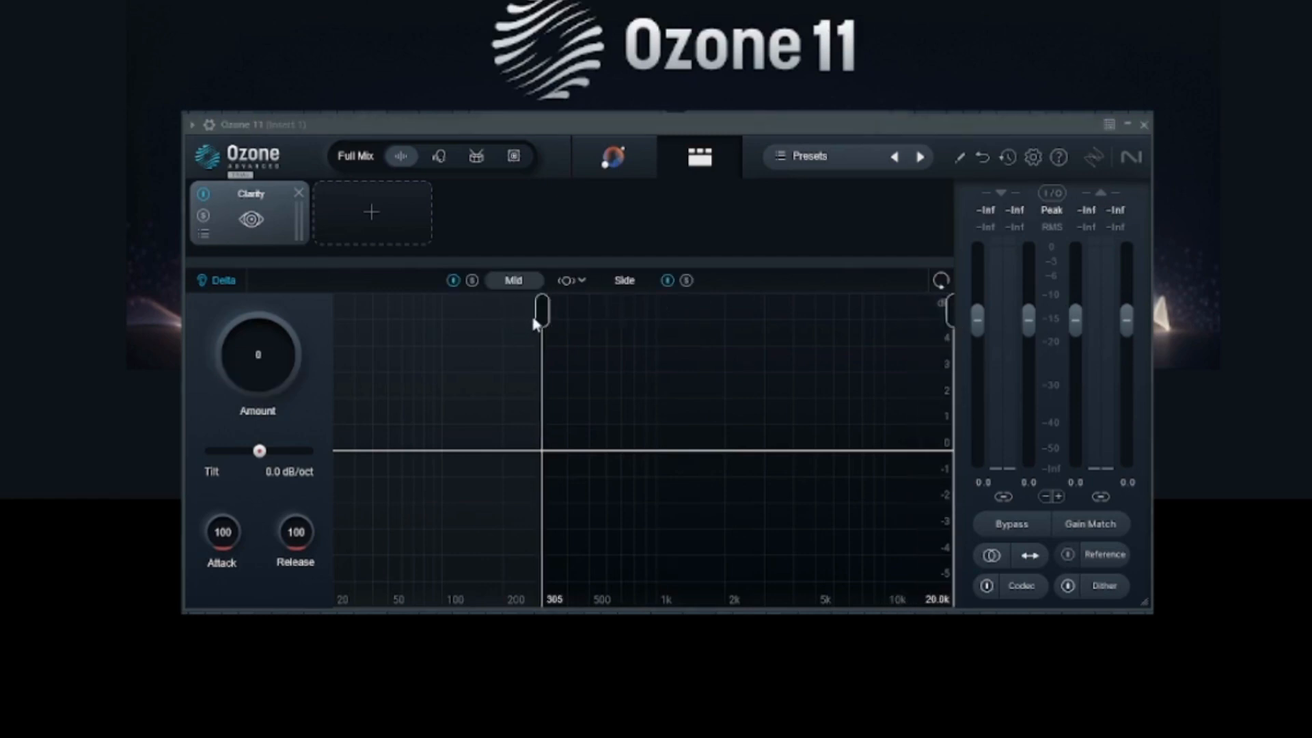
{"action": "left_click_drag", "start_coordinate": [536, 318], "coordinate": [507, 285]}
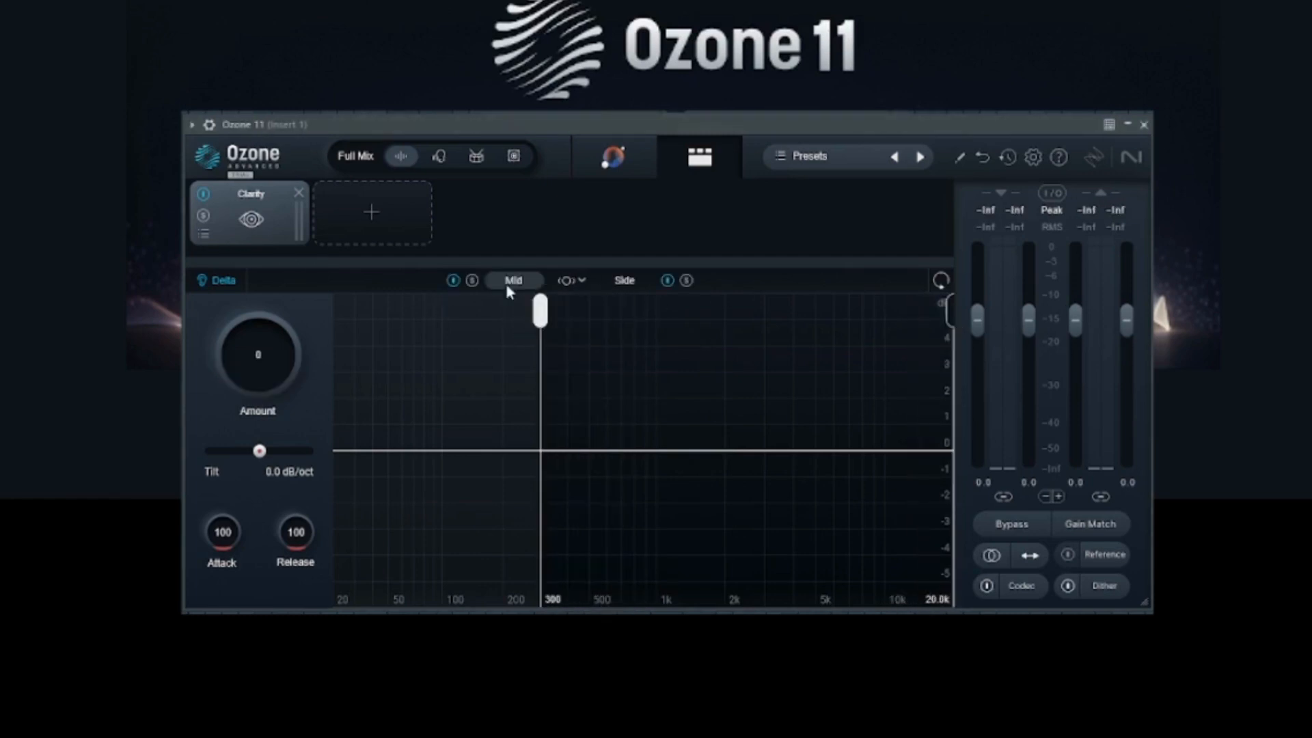
{"action": "mouse_move", "coordinate": [950, 312]}
{"action": "left_mouse_down"}
{"action": "mouse_move", "coordinate": [779, 309]}
{"action": "mouse_move", "coordinate": [952, 311]}
{"action": "left_mouse_up"}
{"action": "left_click_drag", "start_coordinate": [540, 311], "coordinate": [648, 310]}
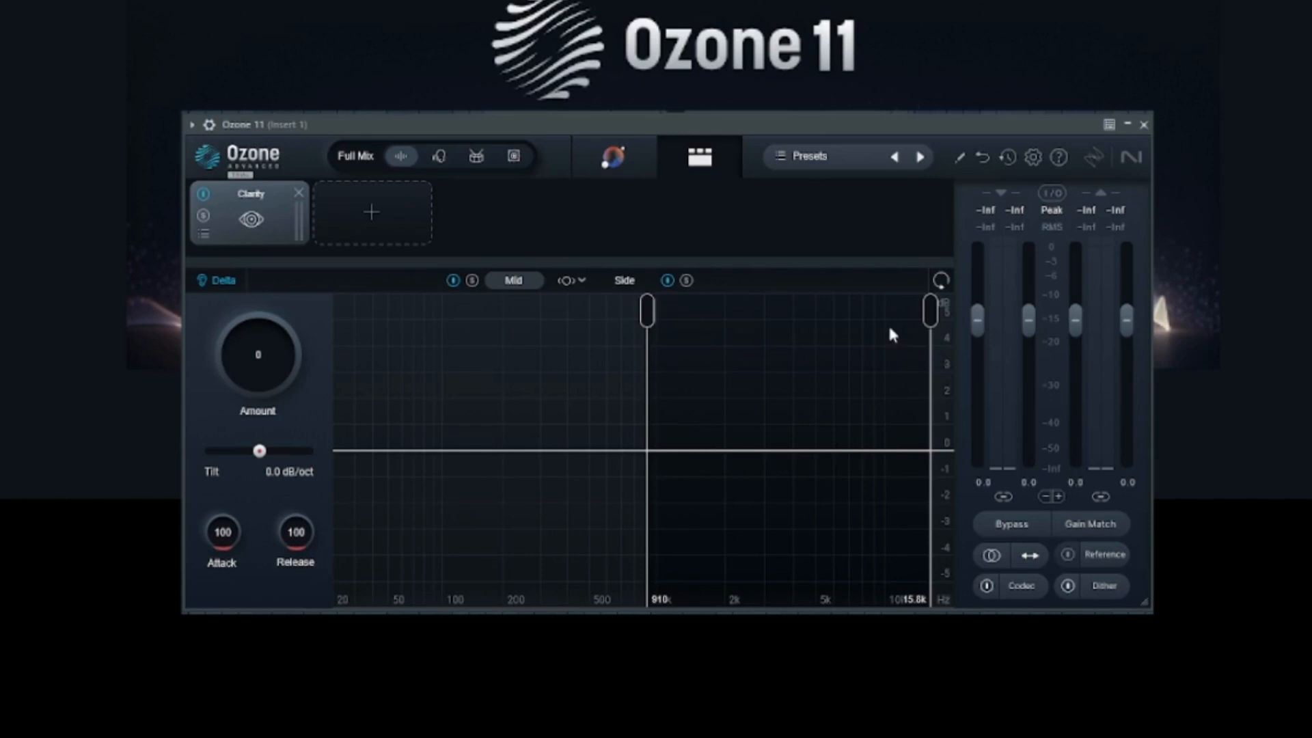
{"action": "mouse_move", "coordinate": [256, 362]}
{"action": "left_mouse_down"}
{"action": "mouse_move", "coordinate": [249, 259]}
{"action": "mouse_move", "coordinate": [263, 356]}
{"action": "left_mouse_up"}
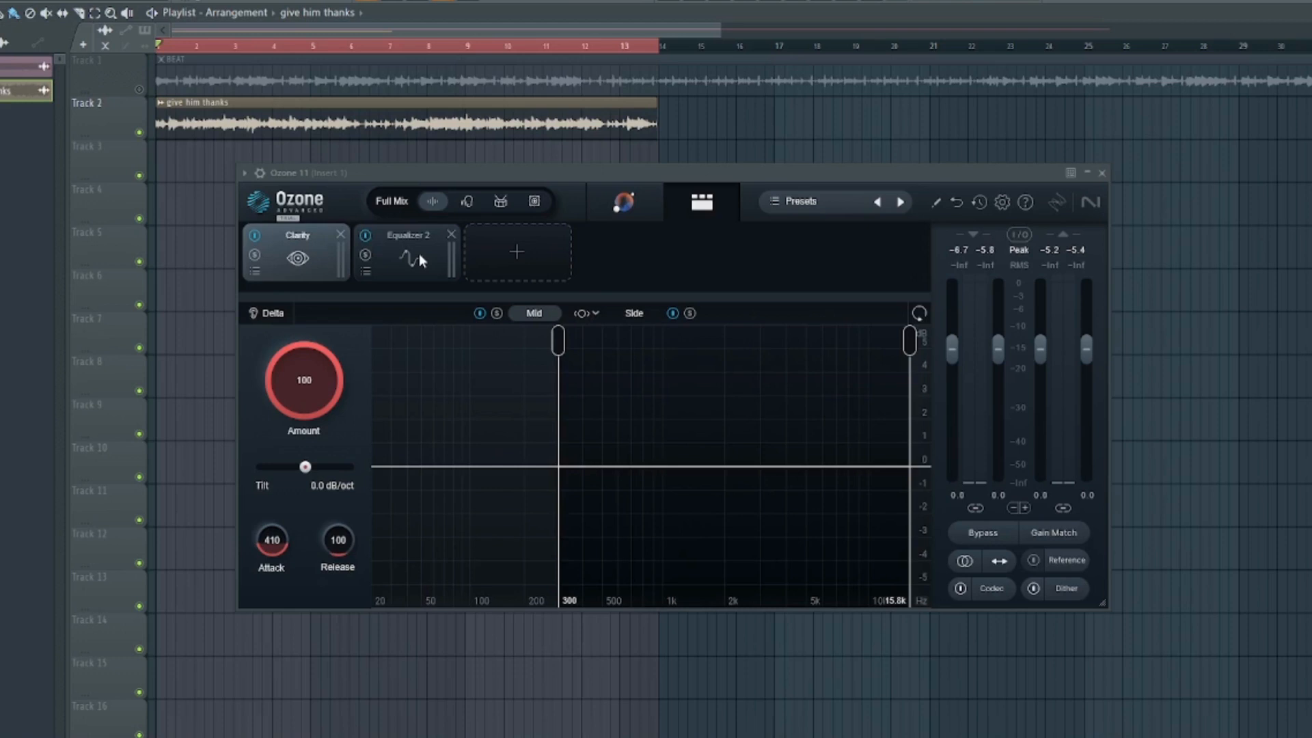
- Turn Clarity on, audition Vocals, Drums and Bass modes, then return to Full Mix and play
{"action": "left_click", "coordinate": [467, 205]}
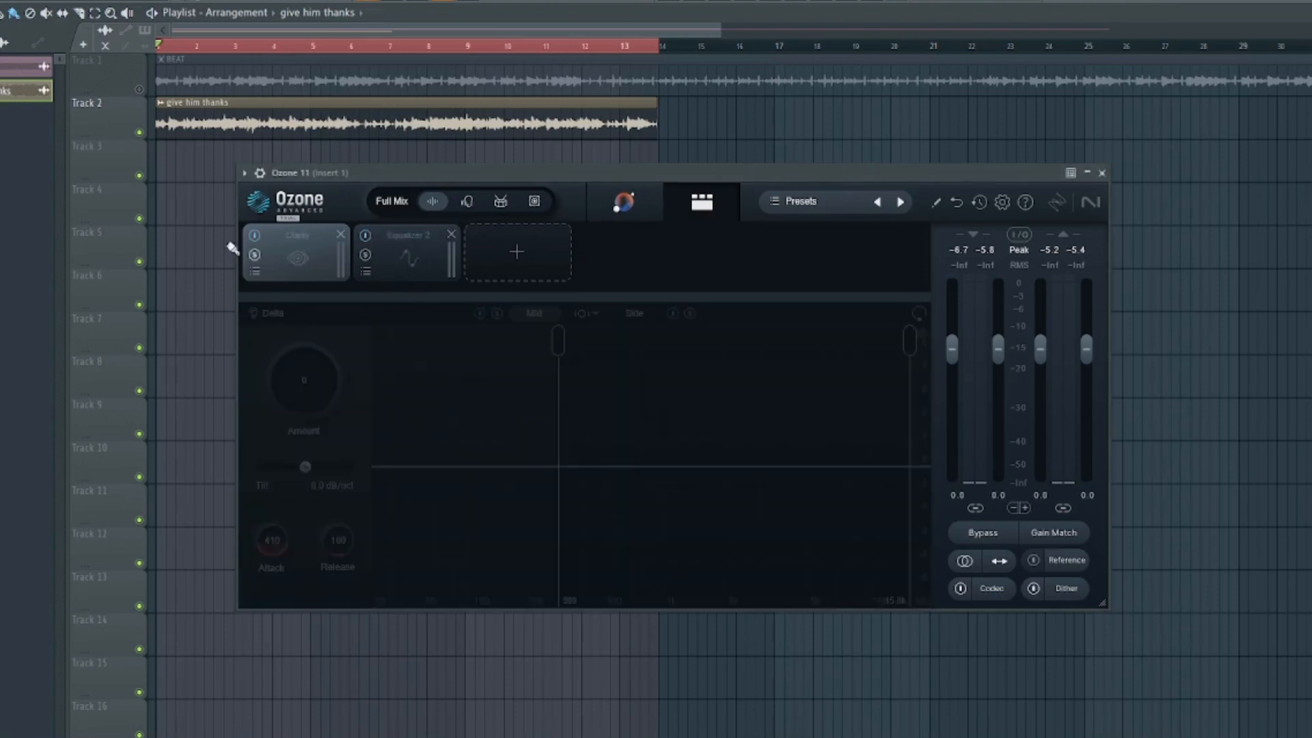
{"action": "left_click", "coordinate": [255, 236]}
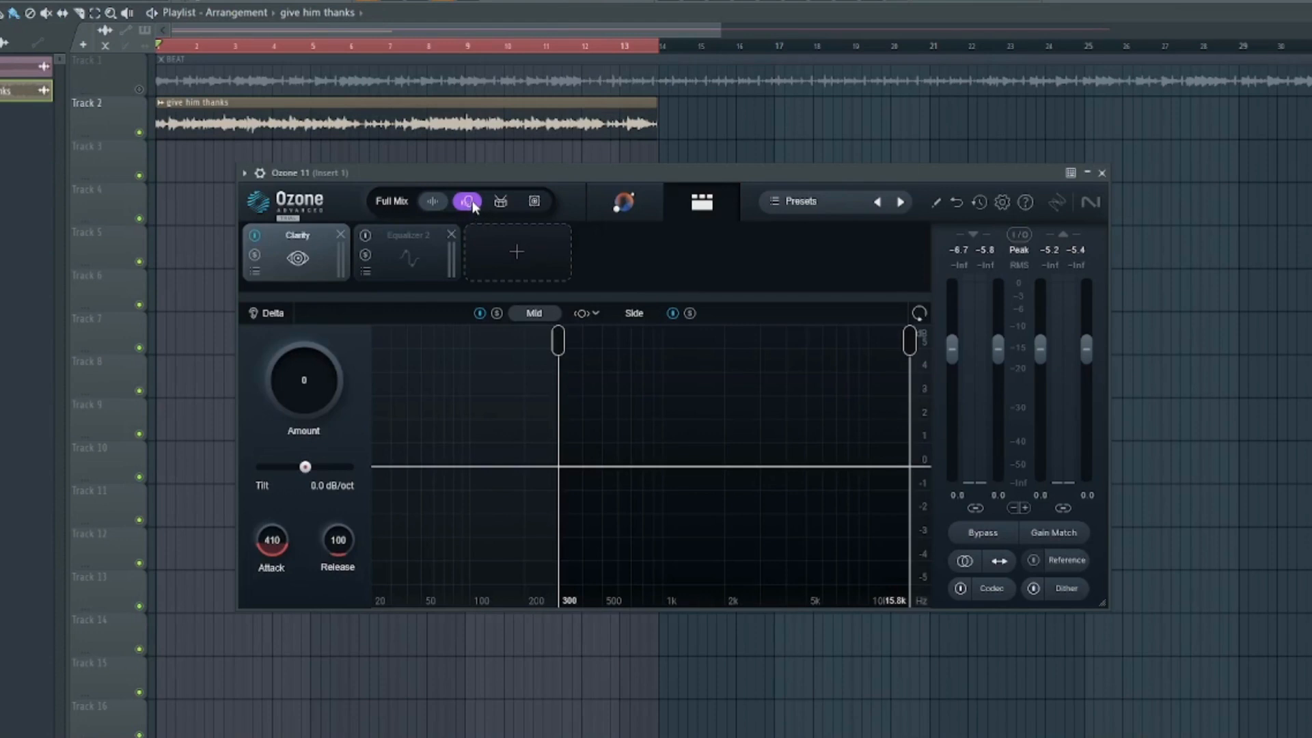
{"action": "left_click", "coordinate": [470, 202]}
{"action": "left_click", "coordinate": [501, 203]}
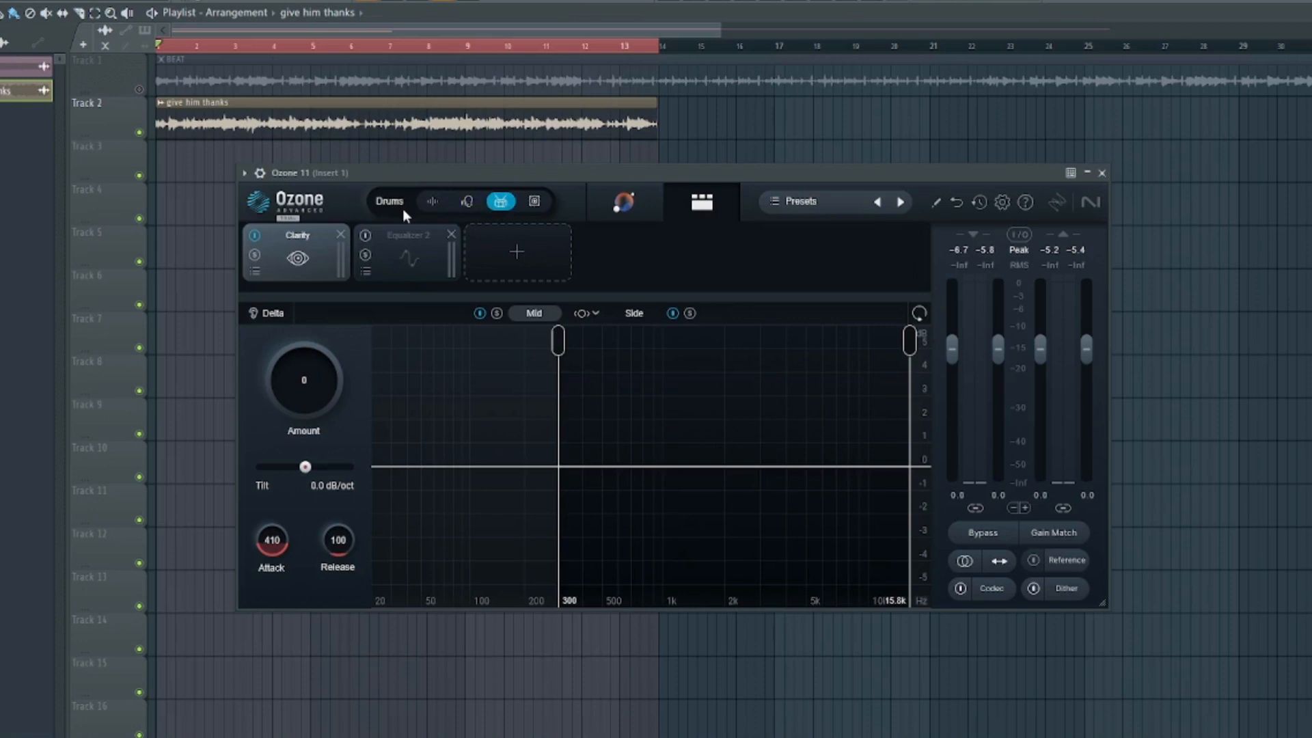
{"action": "left_click", "coordinate": [536, 203]}
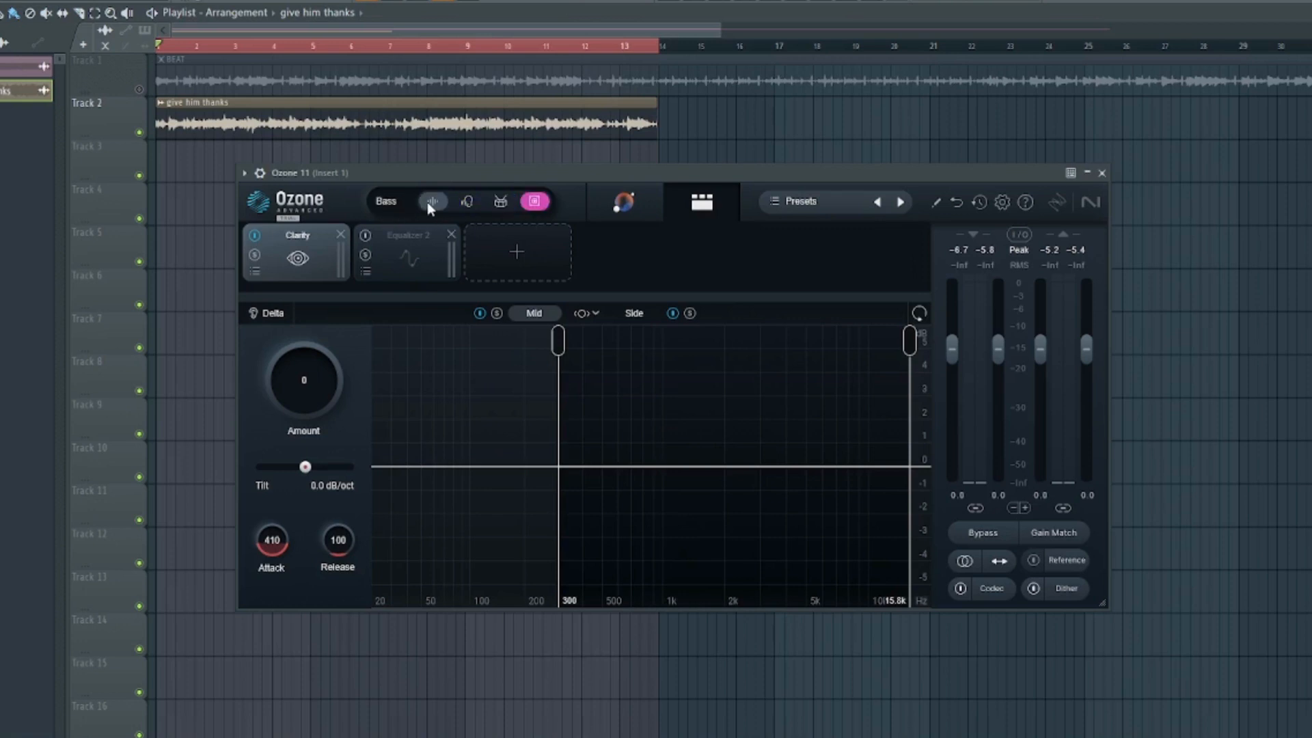
{"action": "left_click", "coordinate": [433, 202]}
{"action": "key", "text": "space"}
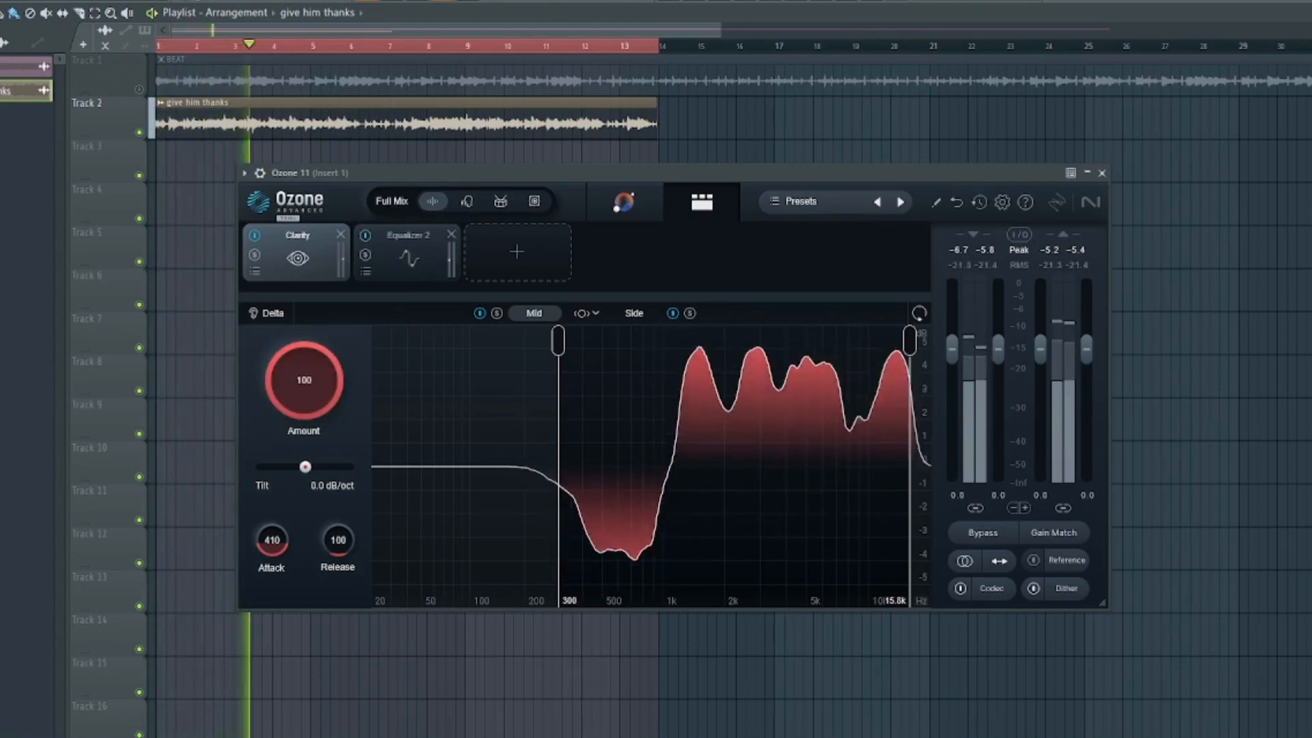
- Drop Clarity's Amount to 0, bypass Clarity, and bring up the Equalizer-only Ozone instance
{"action": "left_click_drag", "start_coordinate": [297, 359], "coordinate": [297, 681]}
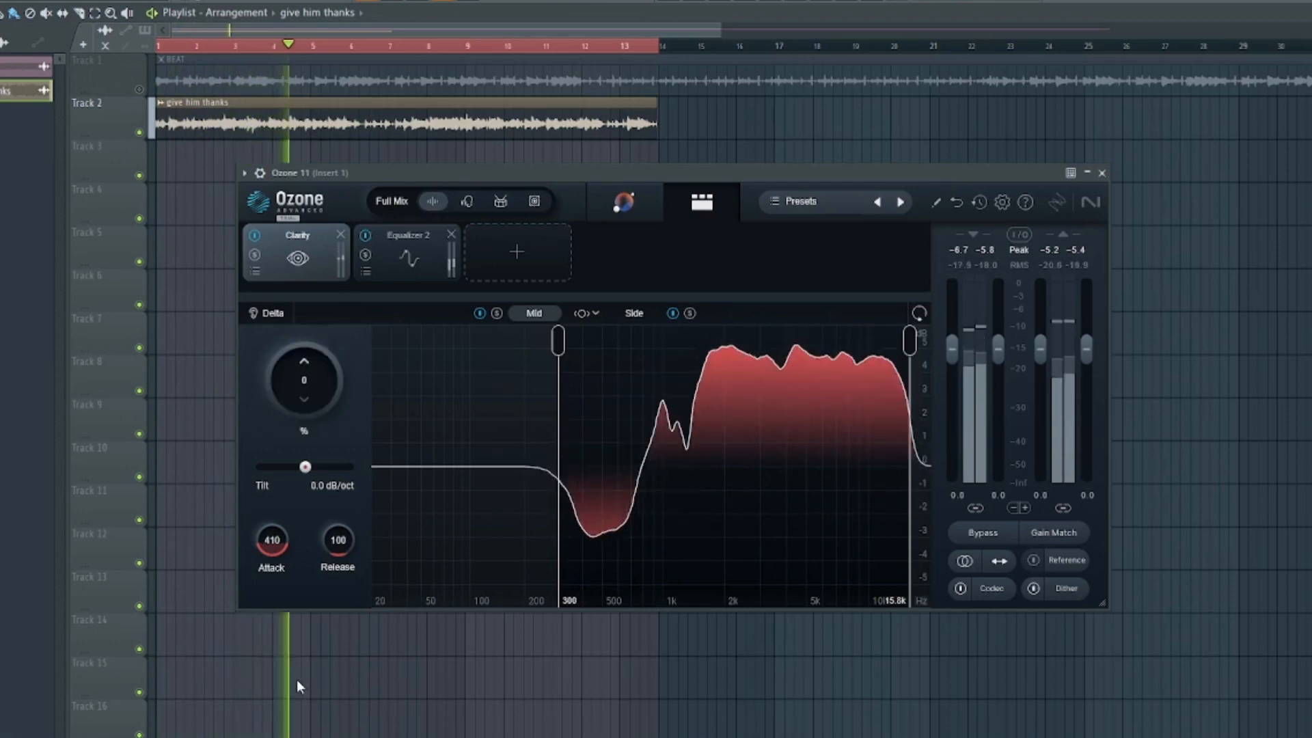
{"action": "left_click", "coordinate": [254, 235]}
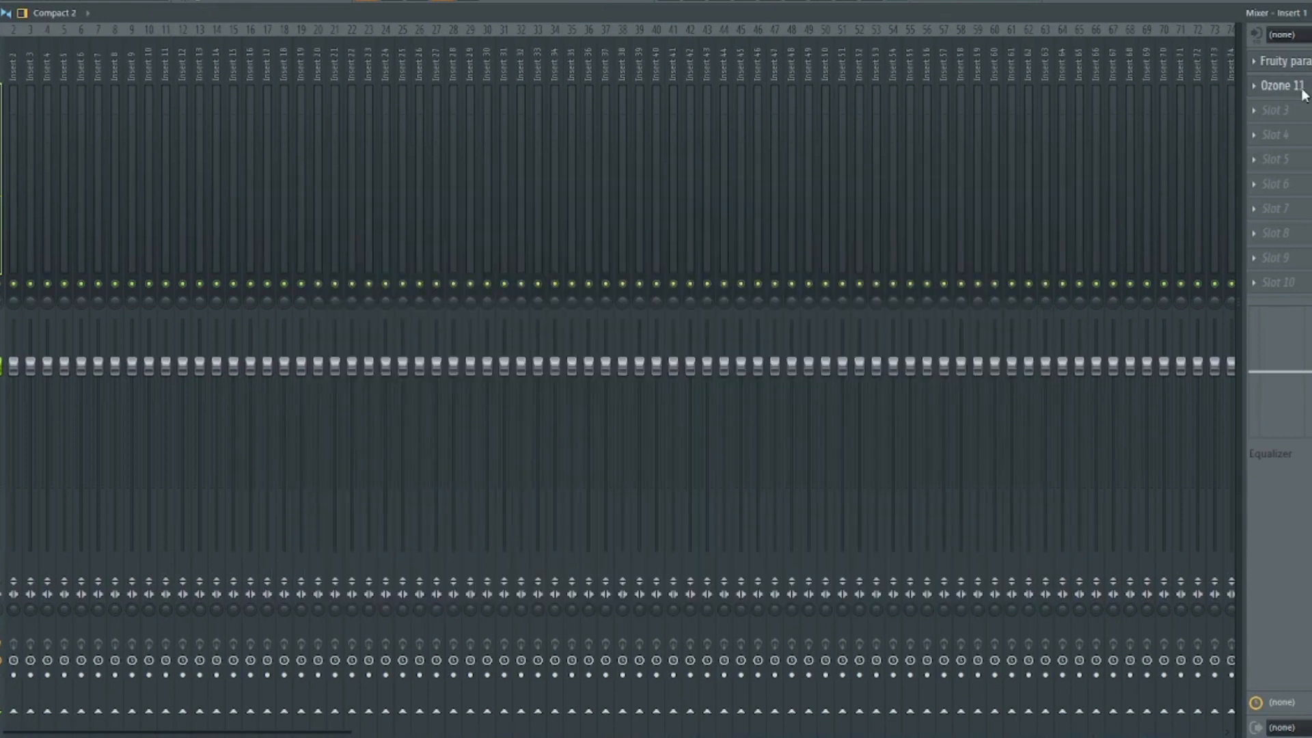
{"action": "left_click", "coordinate": [1294, 87]}
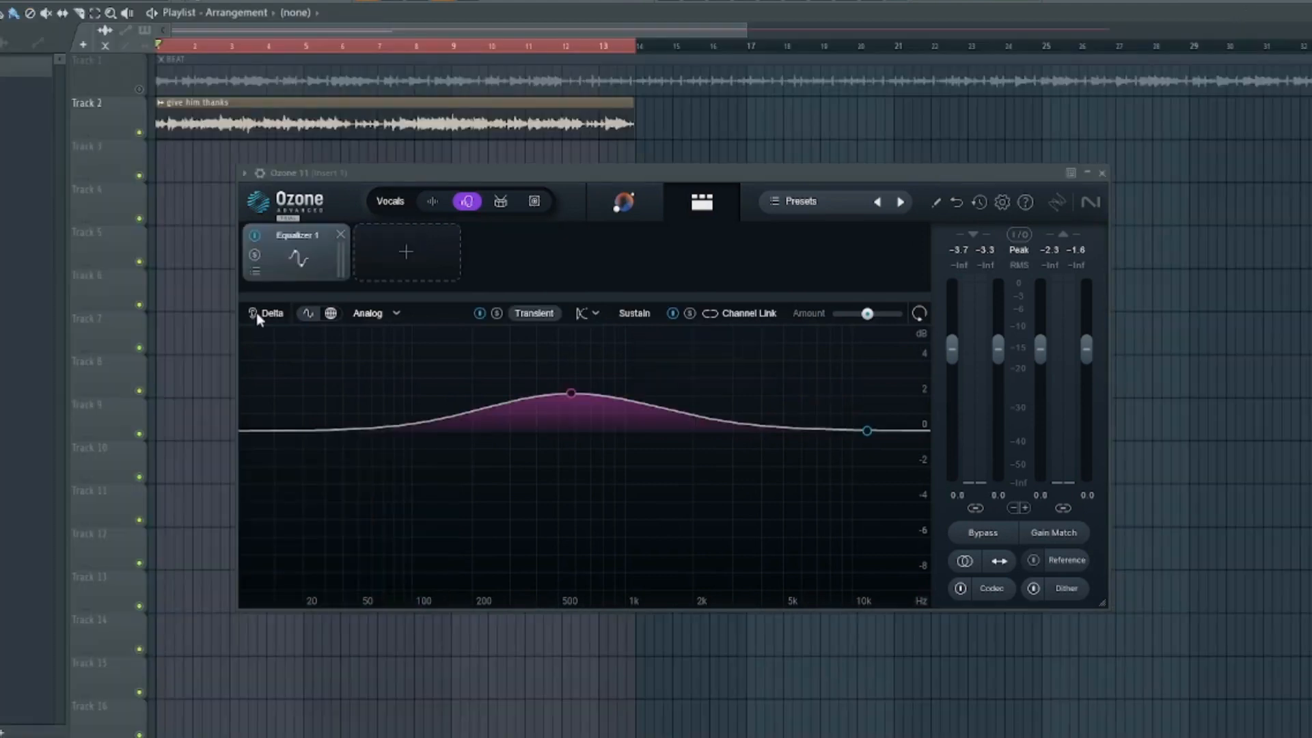
- Enable the Equalizer's Delta monitoring and play the song
{"action": "left_click", "coordinate": [268, 319]}
{"action": "key", "text": "space"}
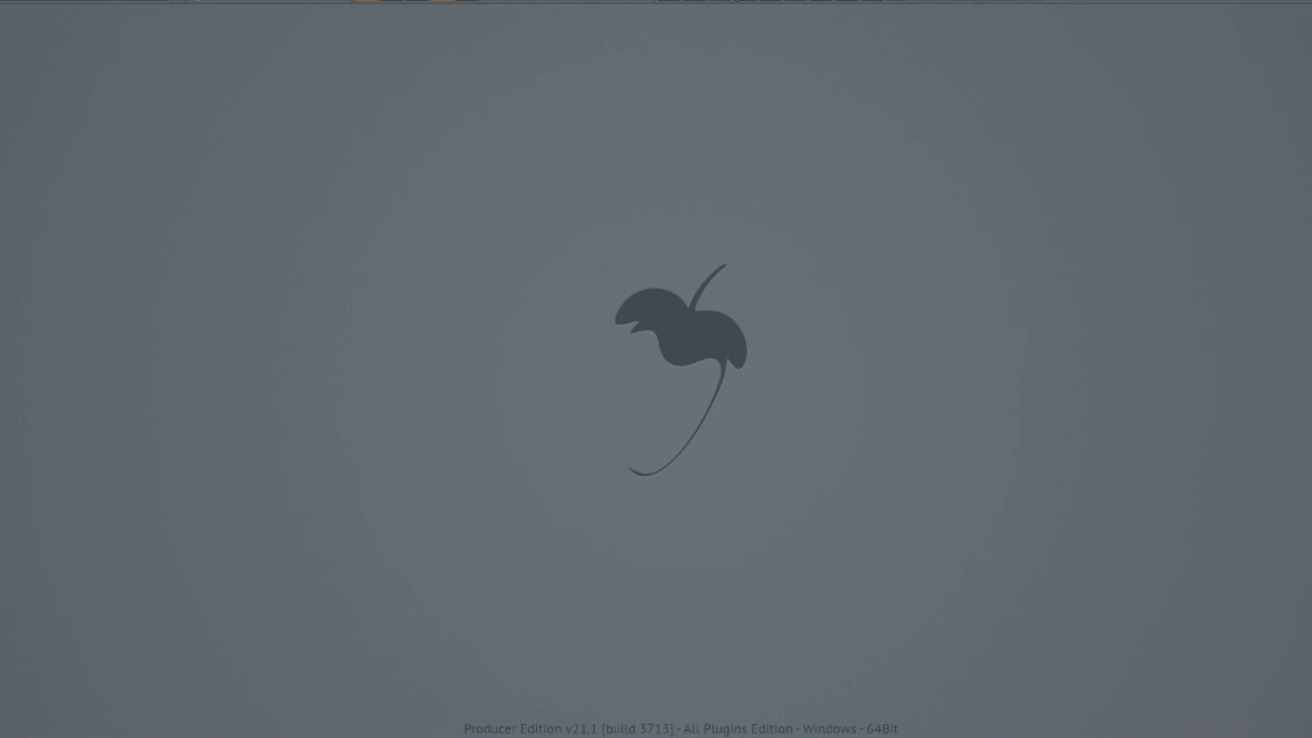
- Open the FL Studio mixer to reach Ozone 11 on insert 1
{"action": "left_click", "coordinate": [737, 0]}
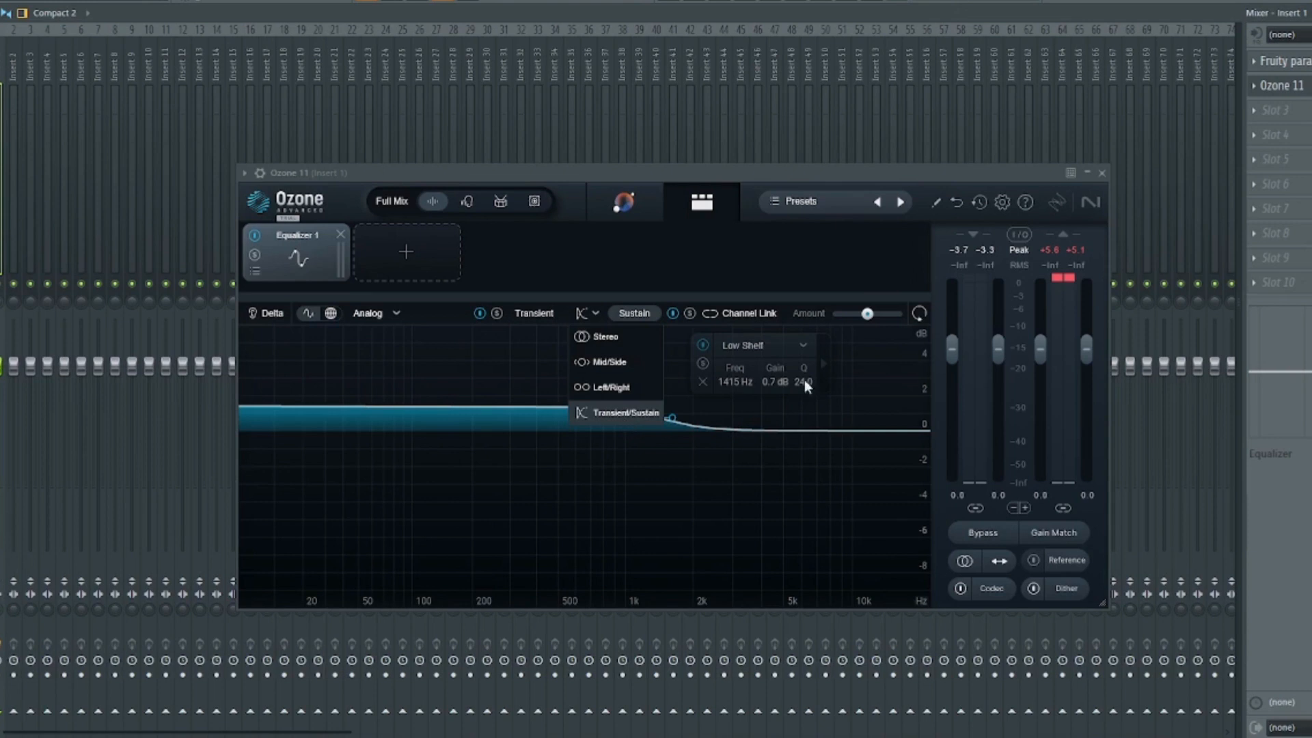
- Keep the Transient/Sustain channel mode and flatten the transient bell near 420 Hz
{"action": "left_click", "coordinate": [624, 418]}
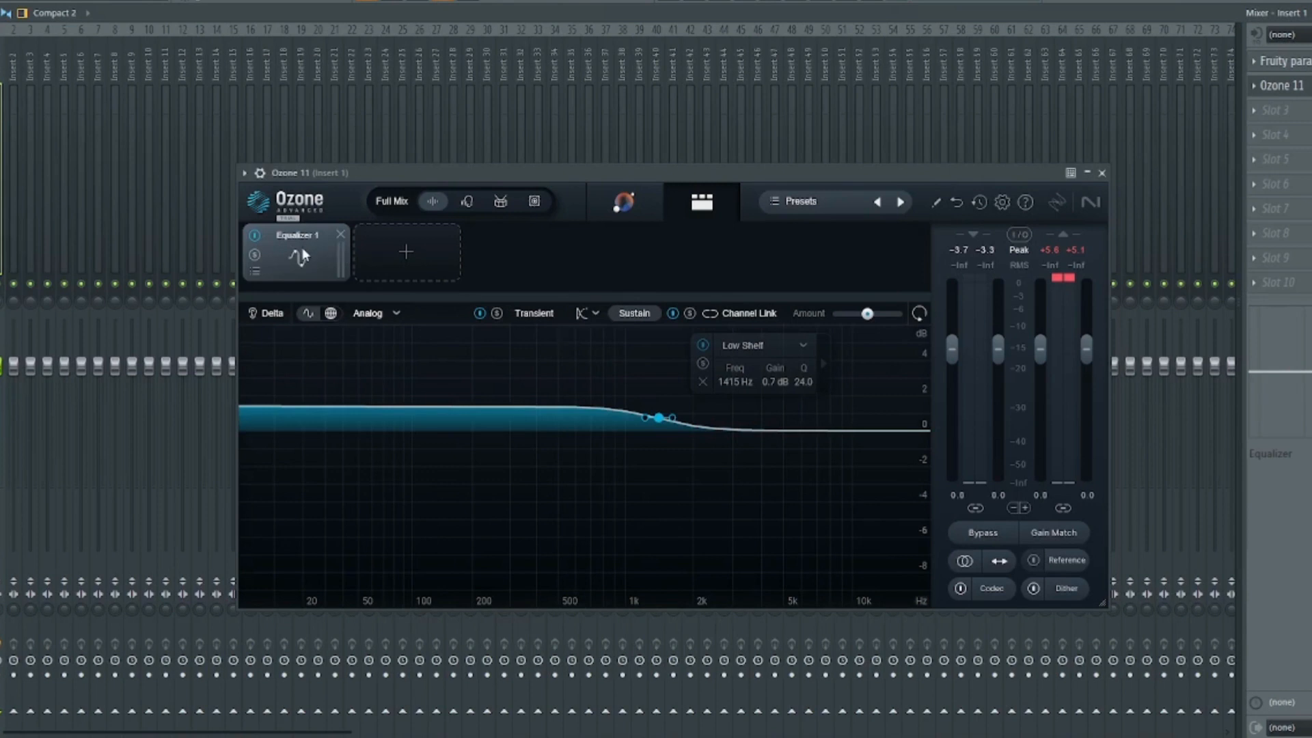
{"action": "left_click", "coordinate": [595, 314]}
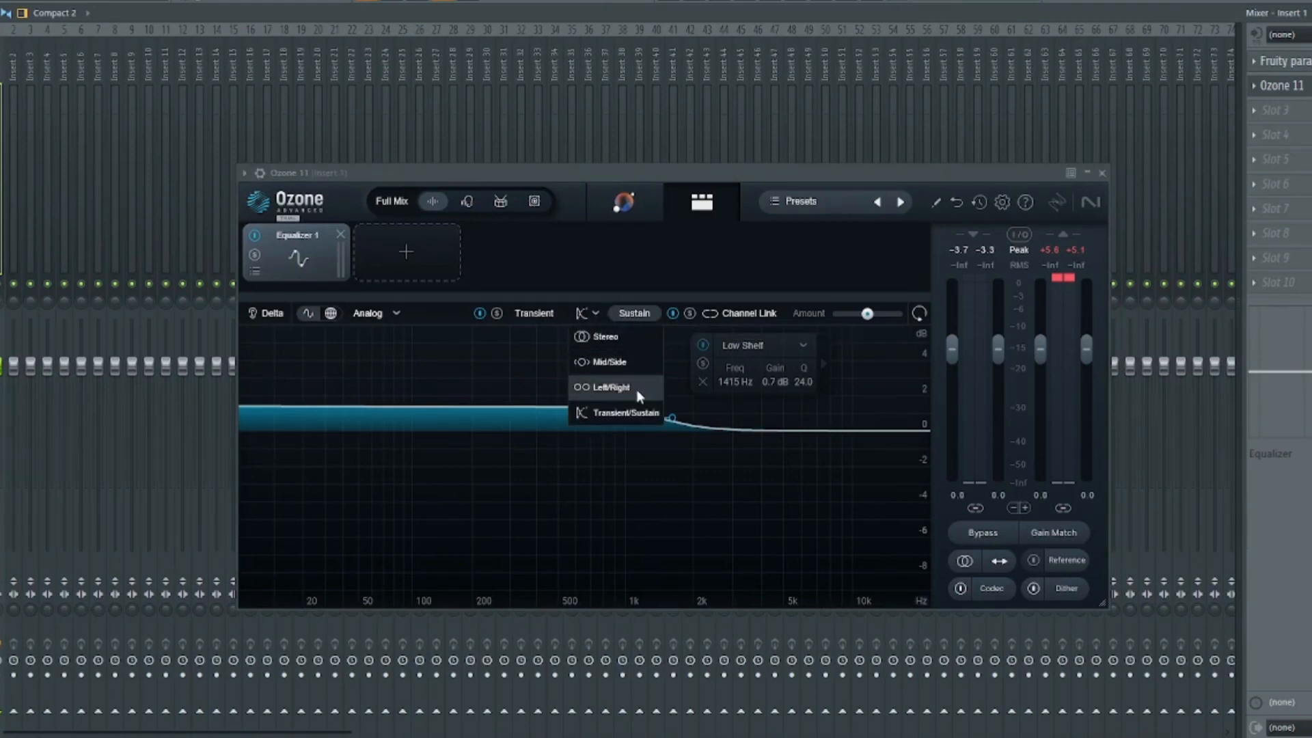
{"action": "left_click", "coordinate": [628, 416]}
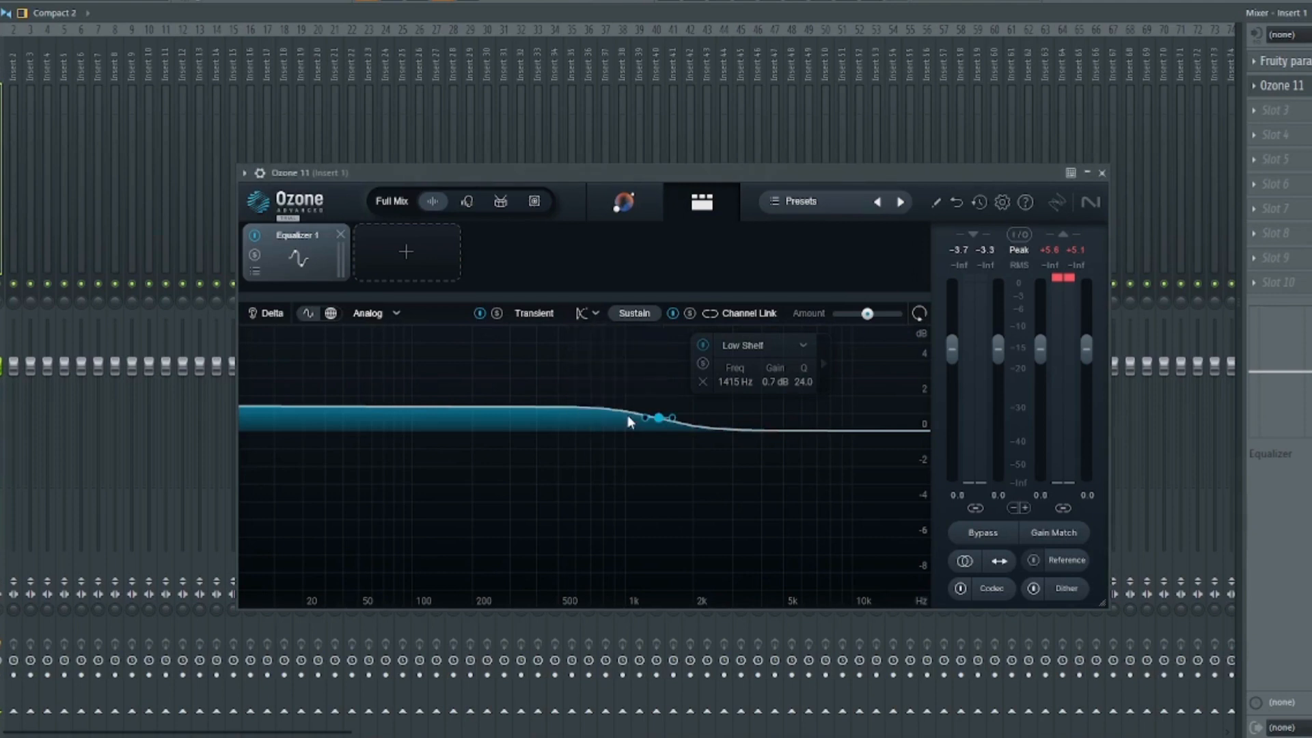
{"action": "left_click", "coordinate": [525, 316]}
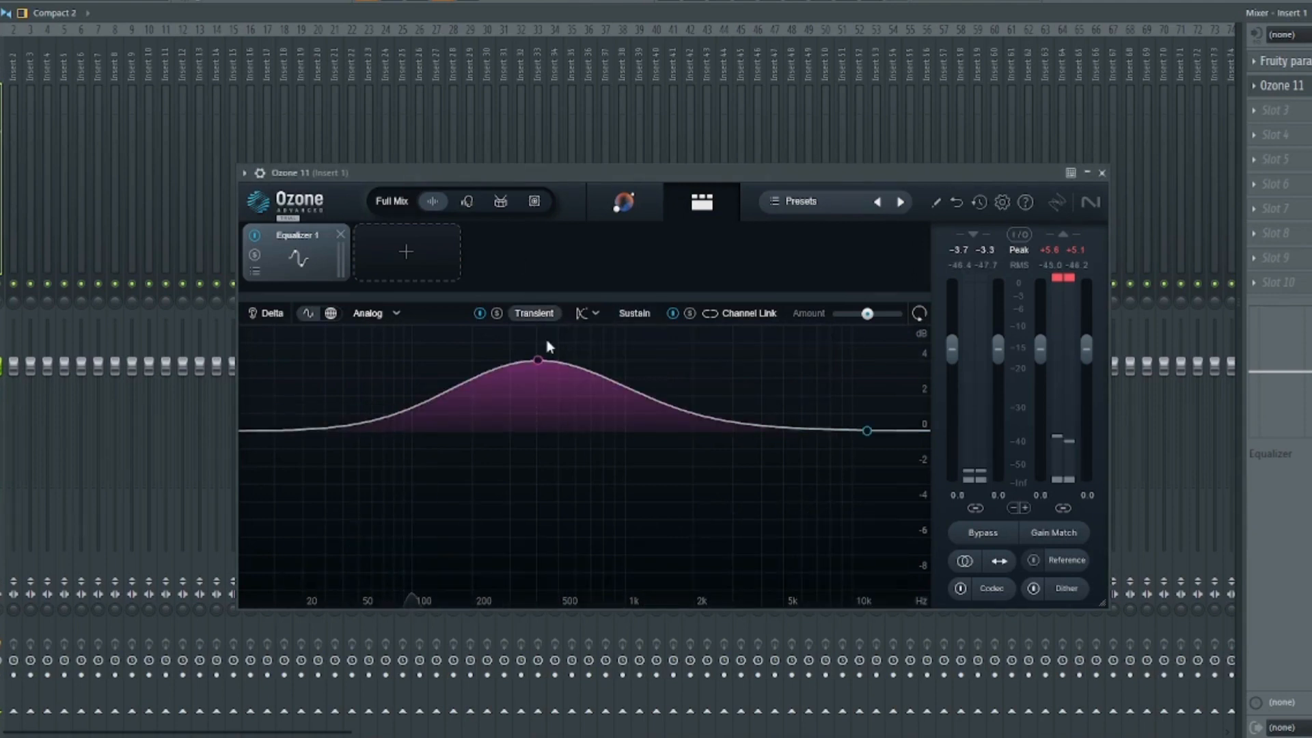
{"action": "left_click_drag", "start_coordinate": [538, 360], "coordinate": [539, 430]}
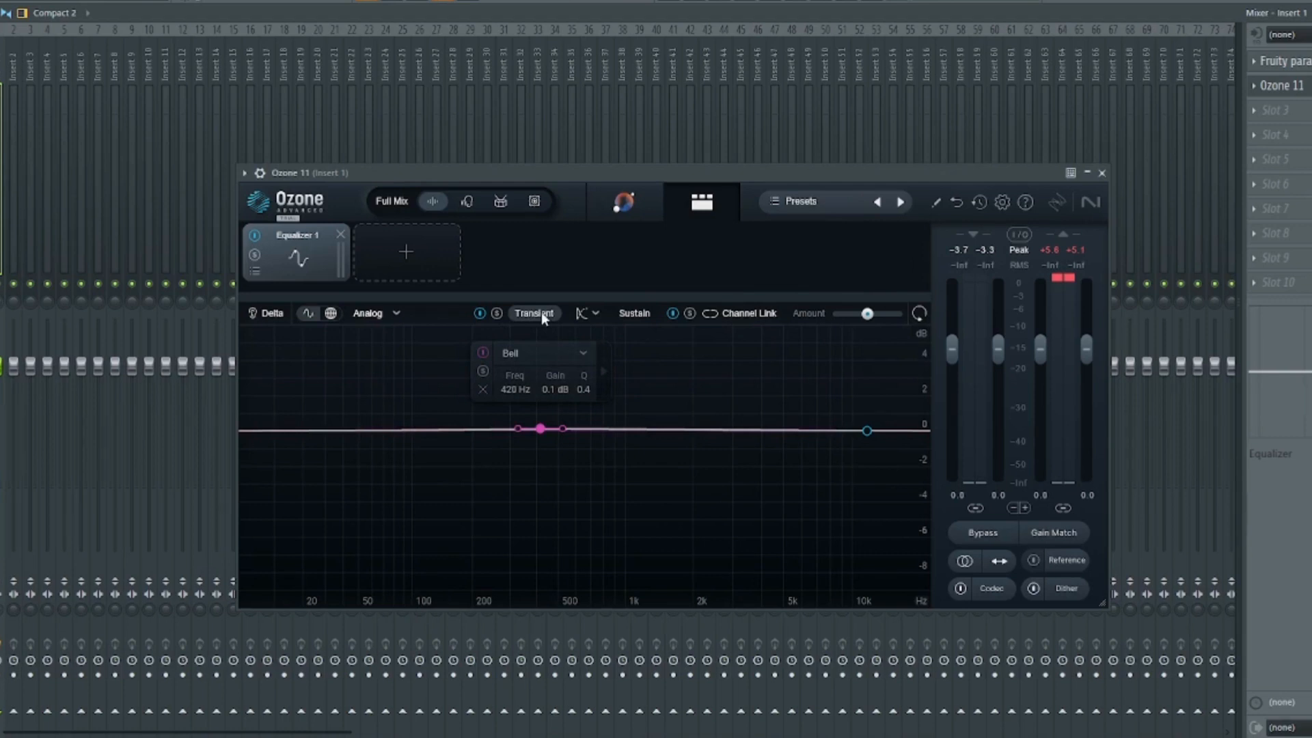
{"action": "left_click", "coordinate": [613, 314]}
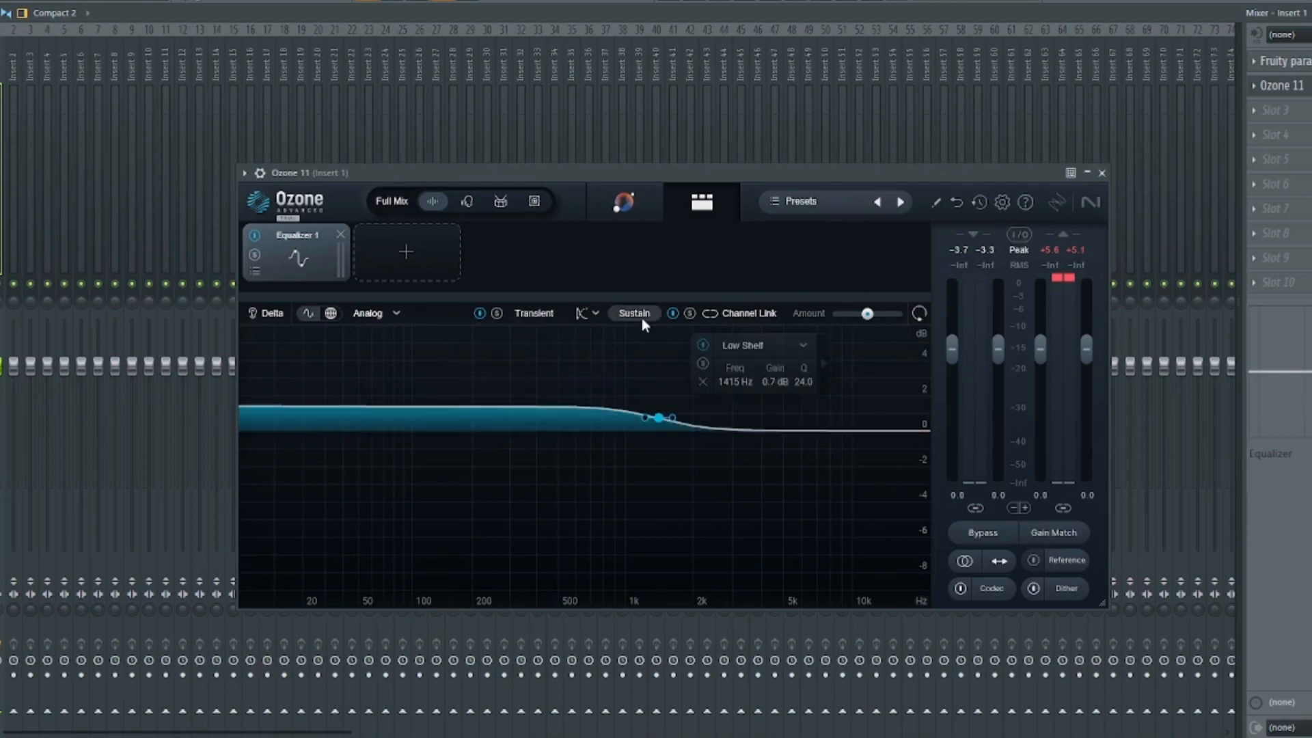
{"action": "left_click", "coordinate": [551, 313]}
- Boost the transient bell to about 2.1 dB at 579 Hz while the song plays
{"action": "key", "text": "space"}
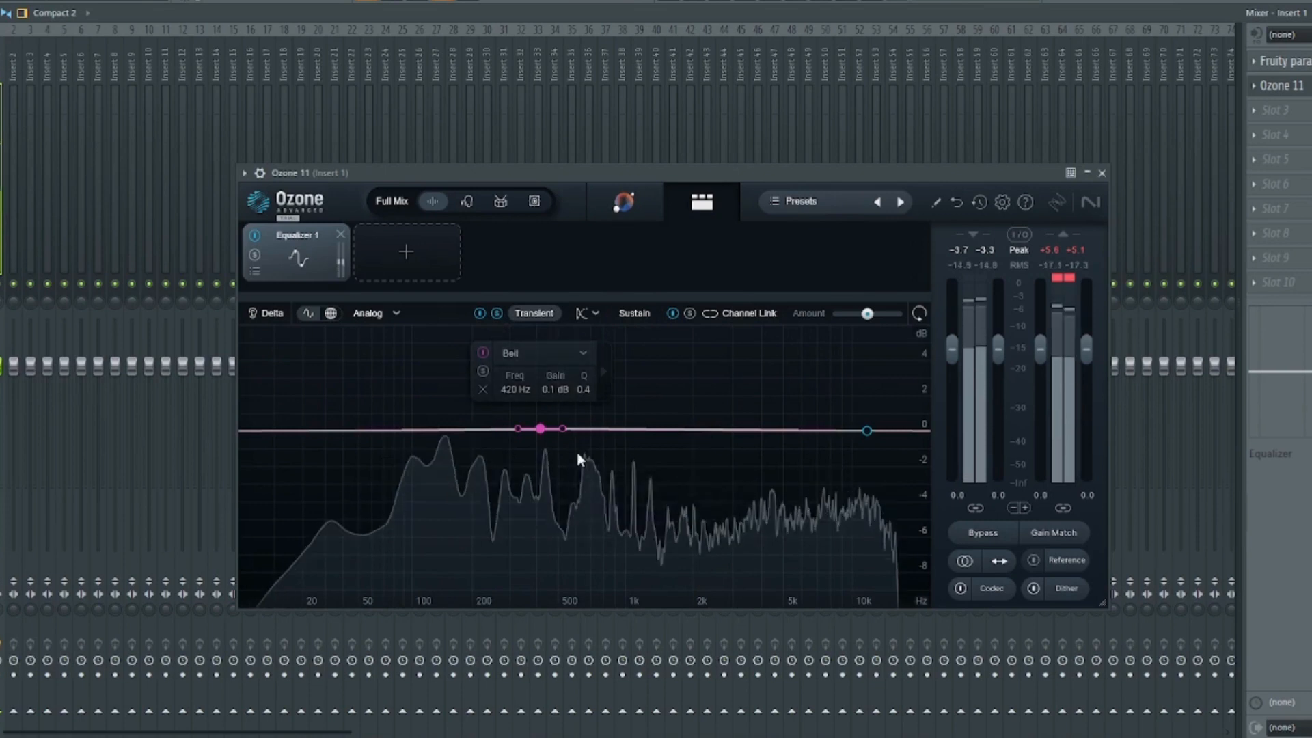
{"action": "key", "text": "space"}
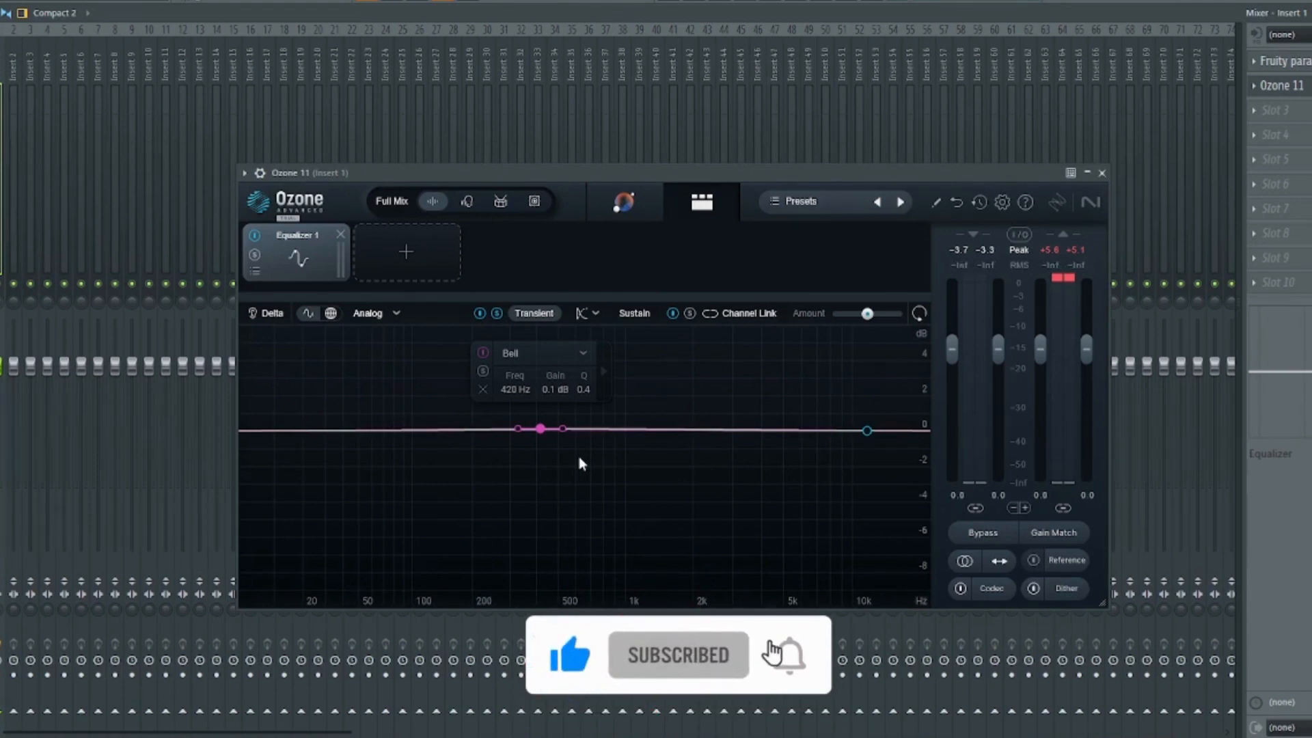
{"action": "left_click_drag", "start_coordinate": [540, 428], "coordinate": [540, 400]}
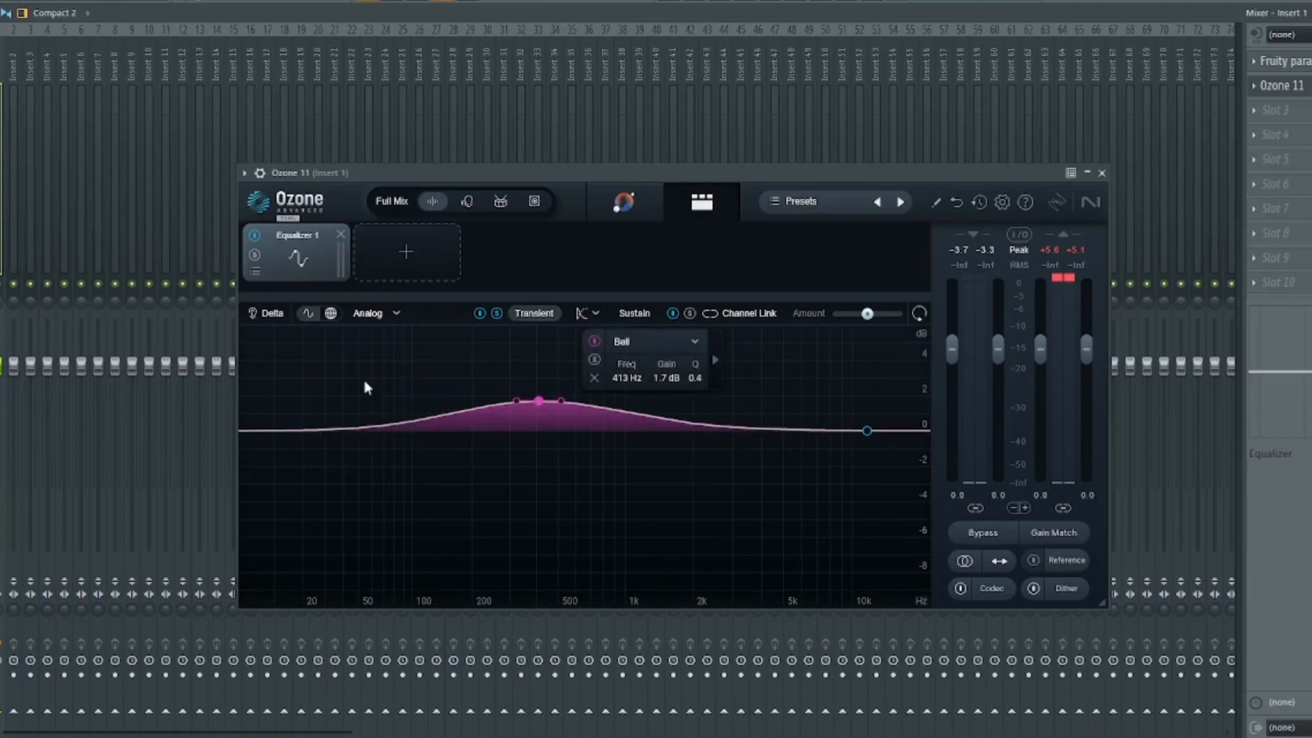
{"action": "key", "text": "space"}
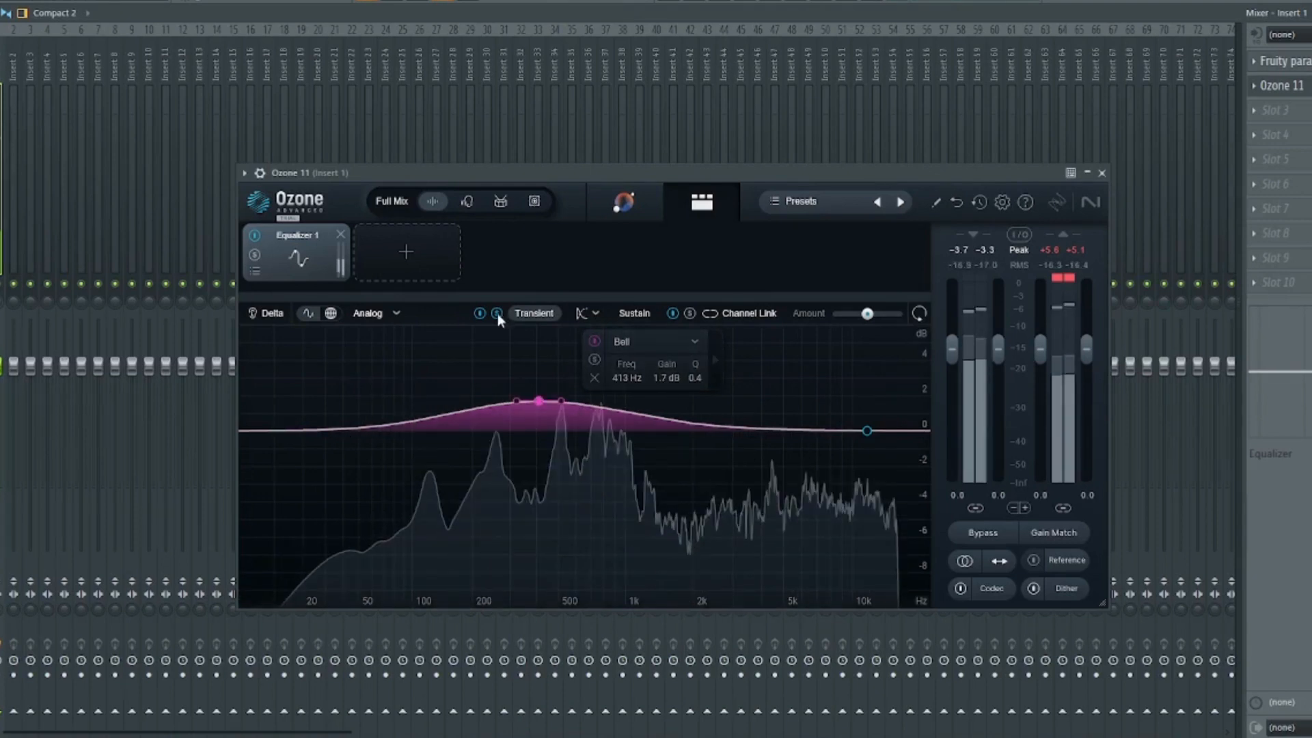
{"action": "left_click_drag", "start_coordinate": [538, 404], "coordinate": [598, 357]}
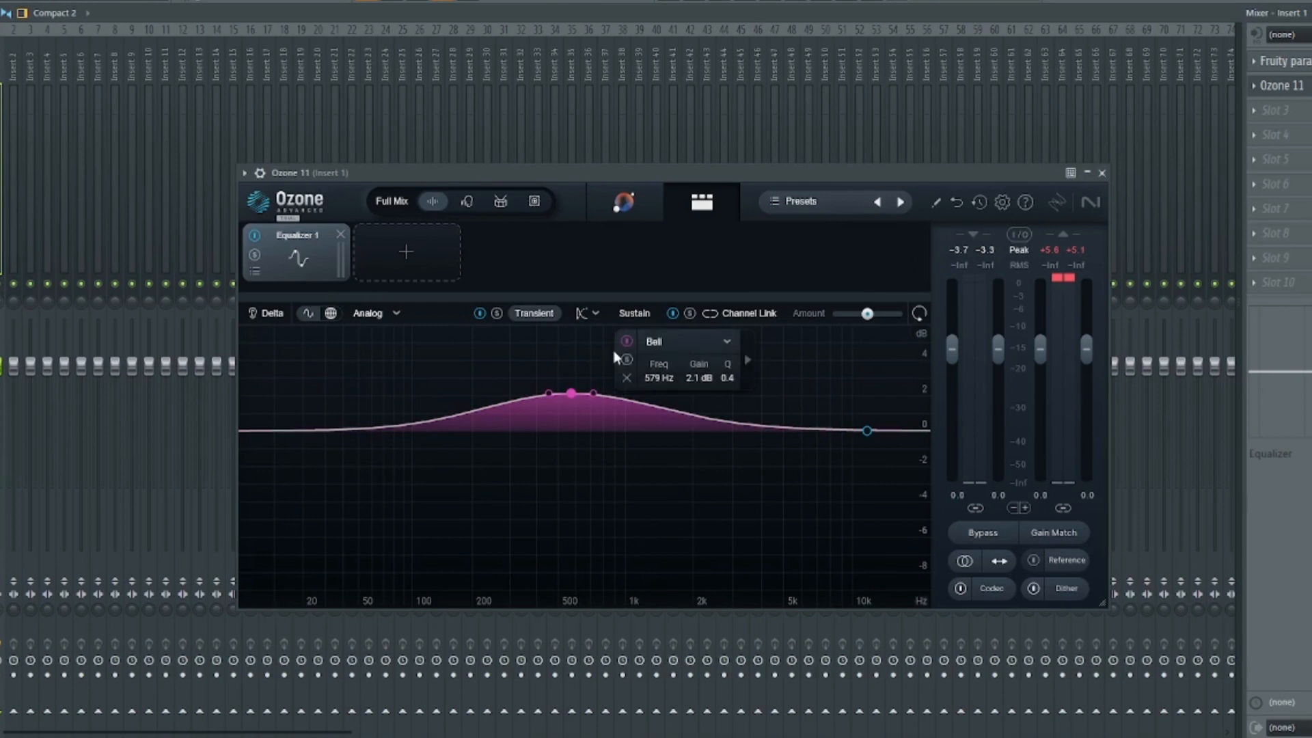
- Set the sustain Low Shelf to 1361 Hz at 0.9 dB, then close the Ozone window
{"action": "left_click", "coordinate": [636, 313]}
{"action": "key", "text": "space"}
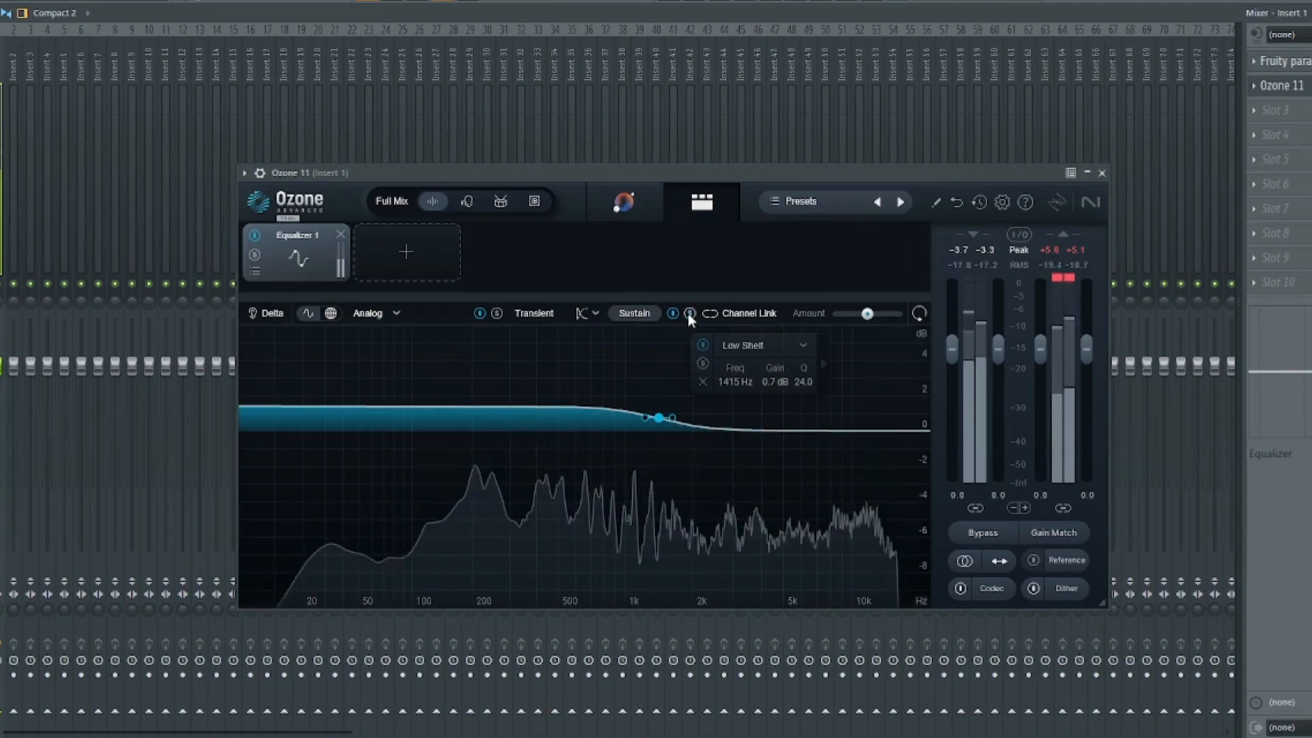
{"action": "key", "text": "space"}
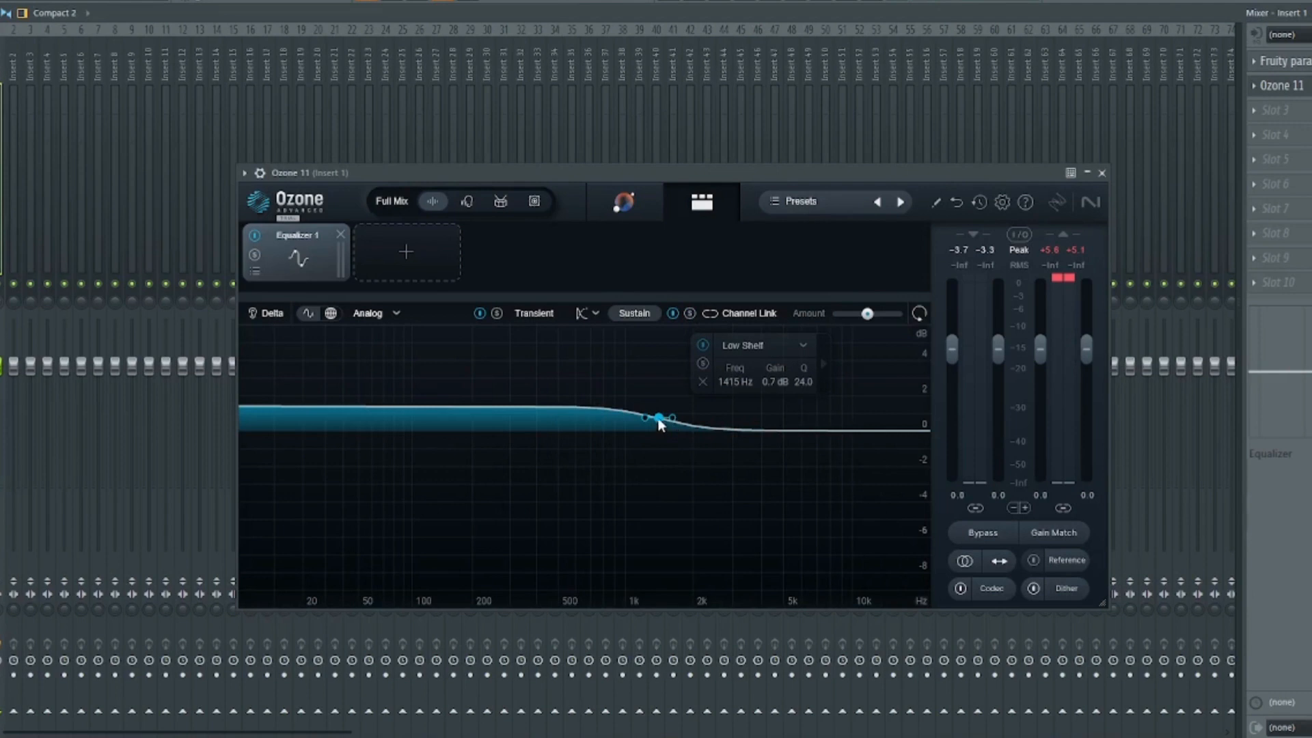
{"action": "mouse_move", "coordinate": [660, 422]}
{"action": "left_mouse_down"}
{"action": "mouse_move", "coordinate": [656, 404]}
{"action": "mouse_move", "coordinate": [655, 417]}
{"action": "left_mouse_up"}
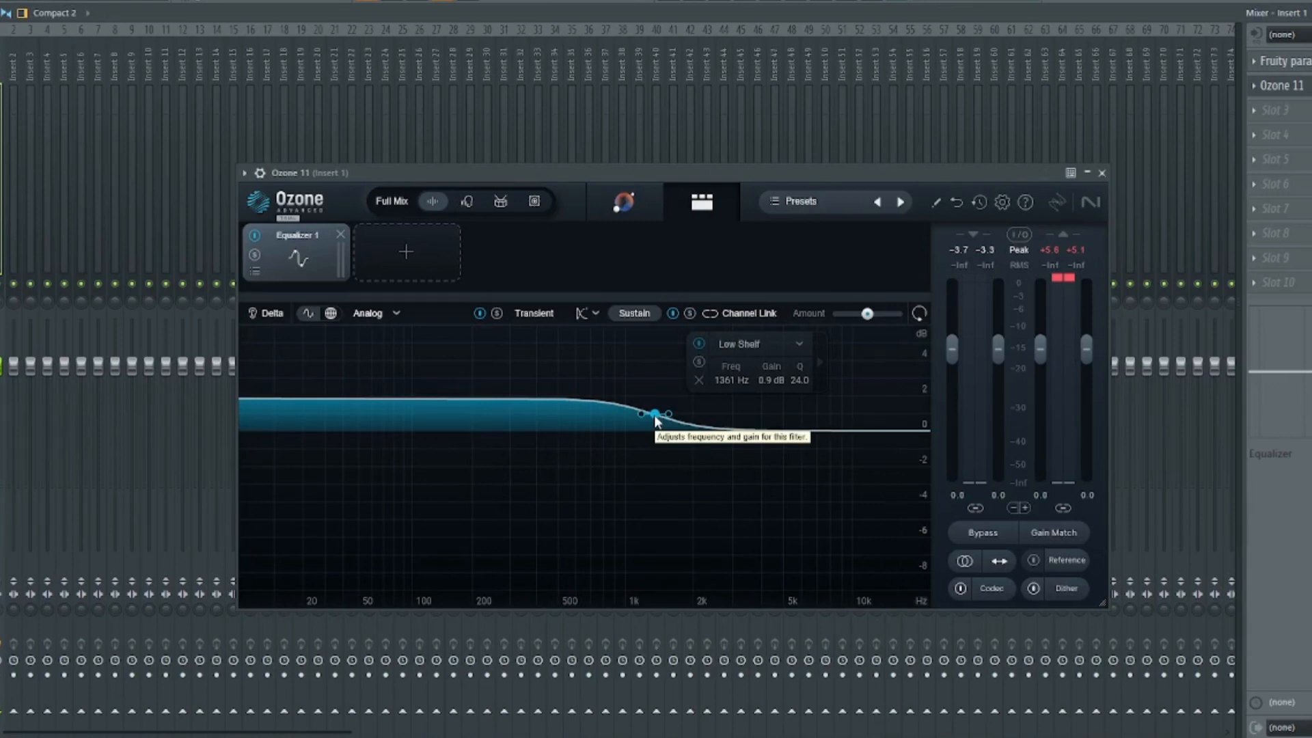
{"action": "left_click", "coordinate": [1102, 172]}
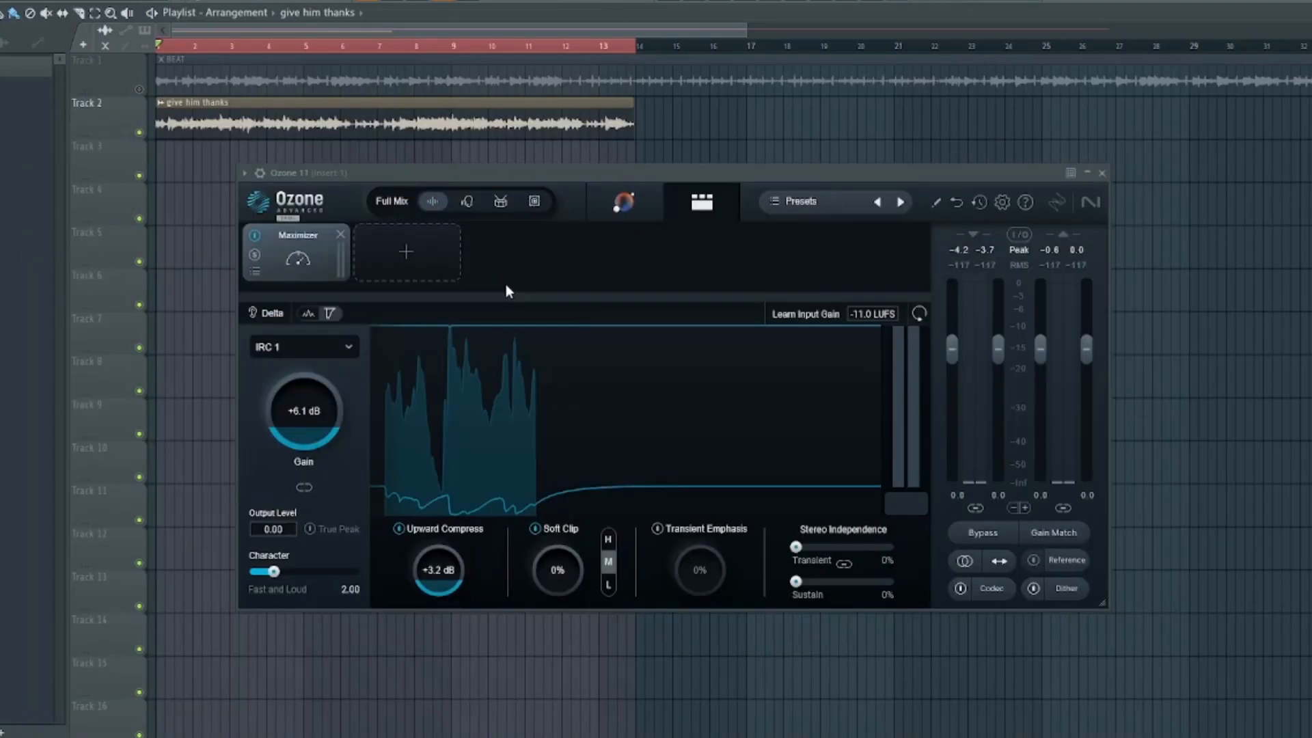
- Set Maximizer Gain to +4.9 dB and Upward Compress to +4.2 dB, then enable Delta
{"action": "left_click_drag", "start_coordinate": [542, 173], "coordinate": [460, 175]}
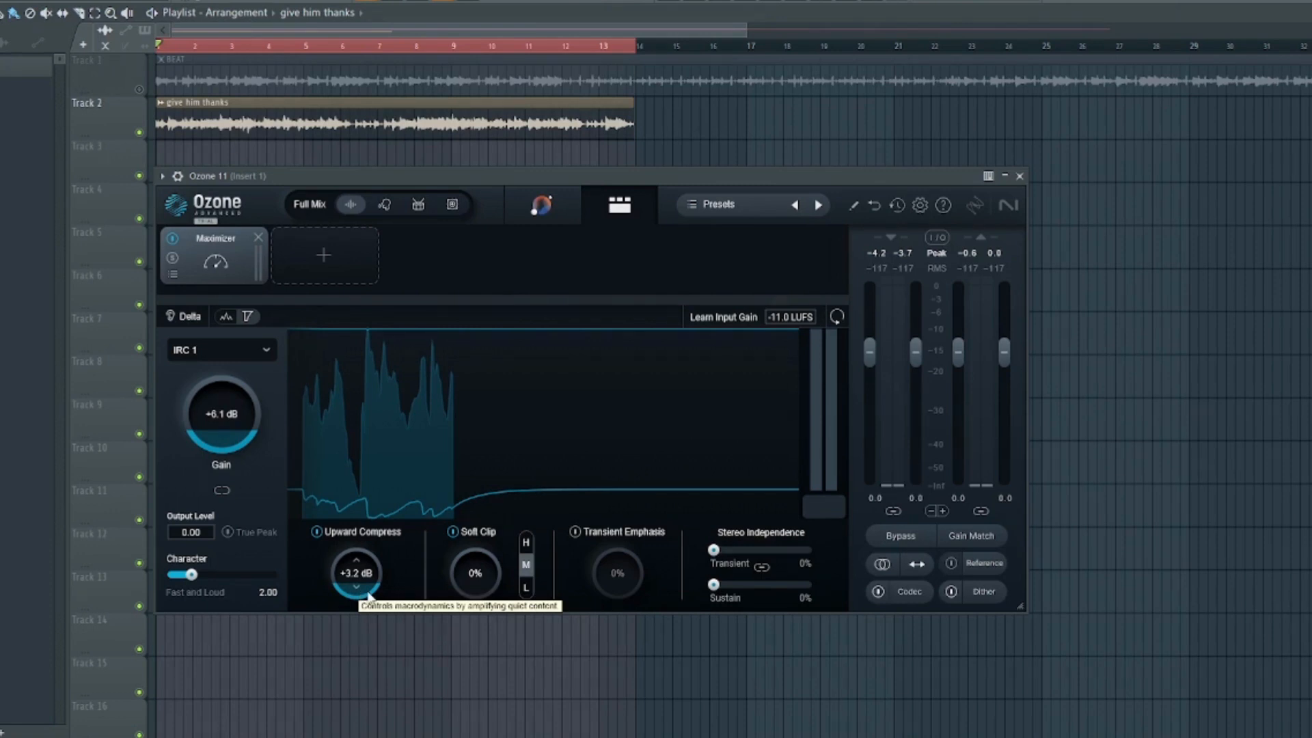
{"action": "key", "text": "space"}
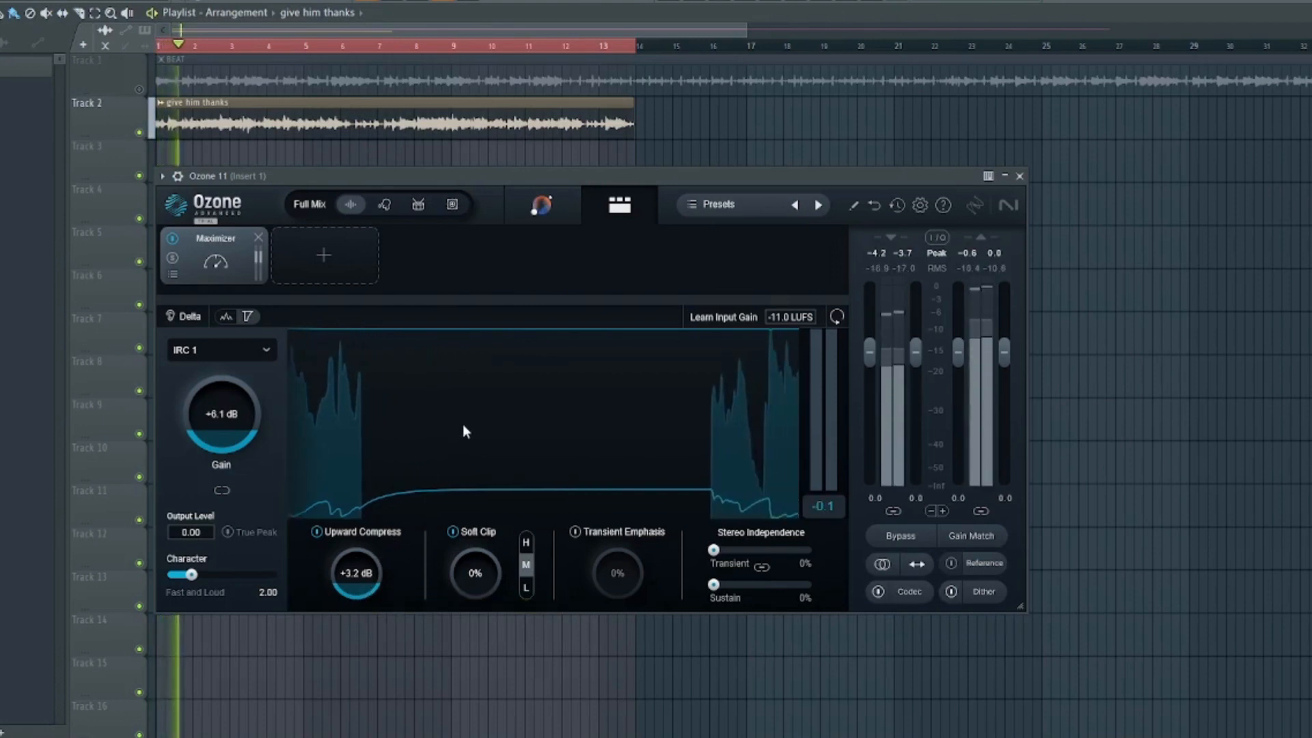
{"action": "left_click_drag", "start_coordinate": [378, 581], "coordinate": [363, 691]}
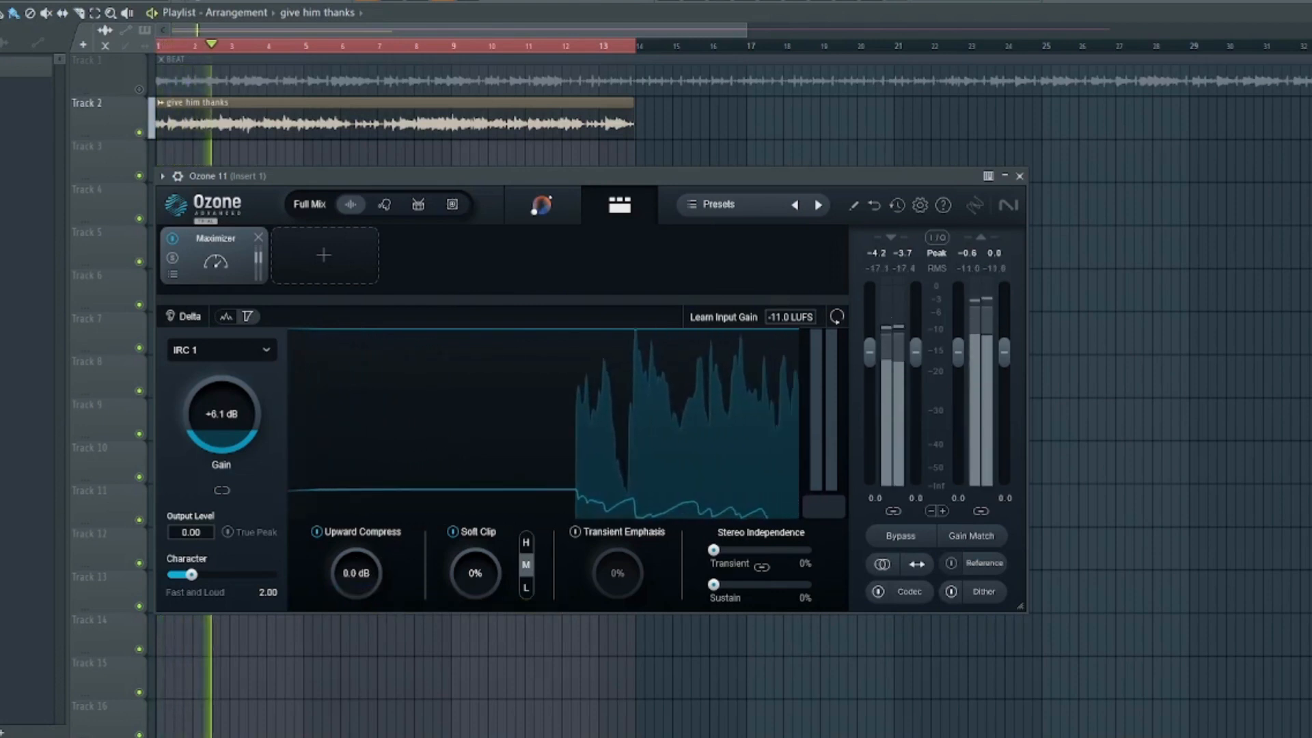
{"action": "left_click_drag", "start_coordinate": [233, 448], "coordinate": [229, 450]}
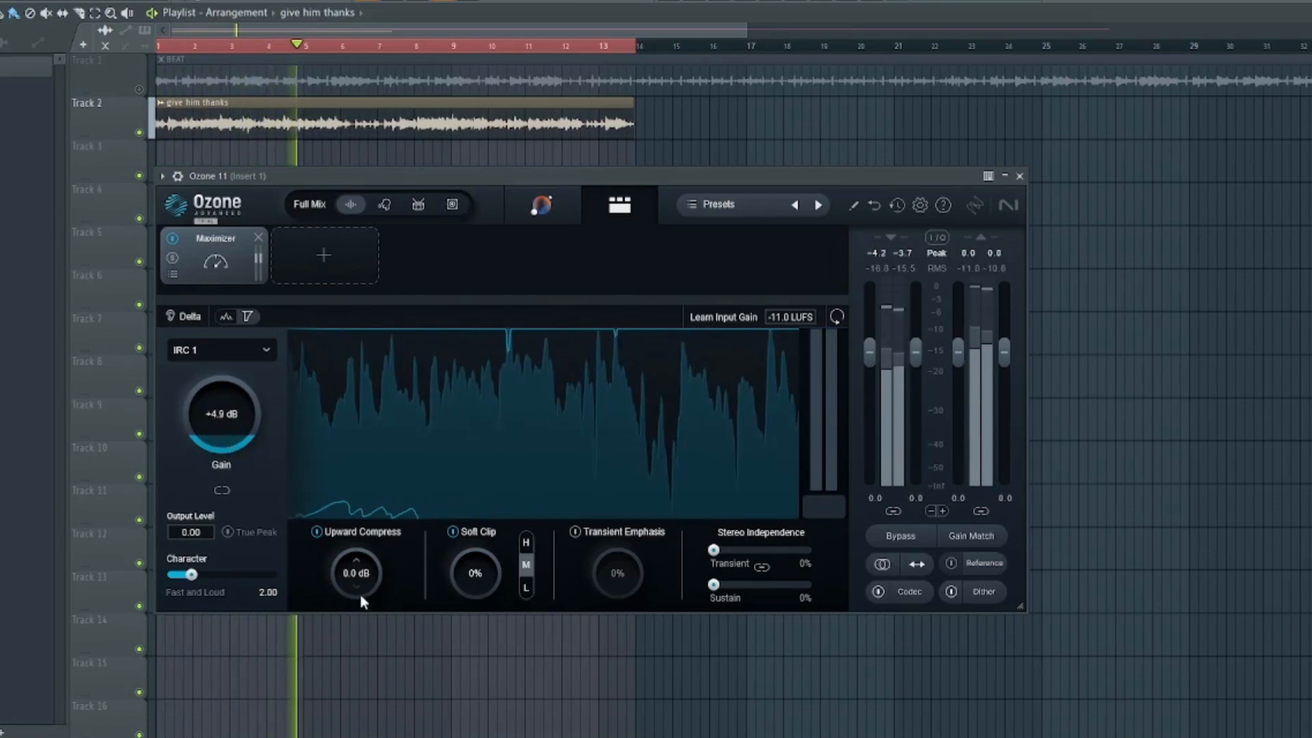
{"action": "left_click_drag", "start_coordinate": [363, 599], "coordinate": [354, 511]}
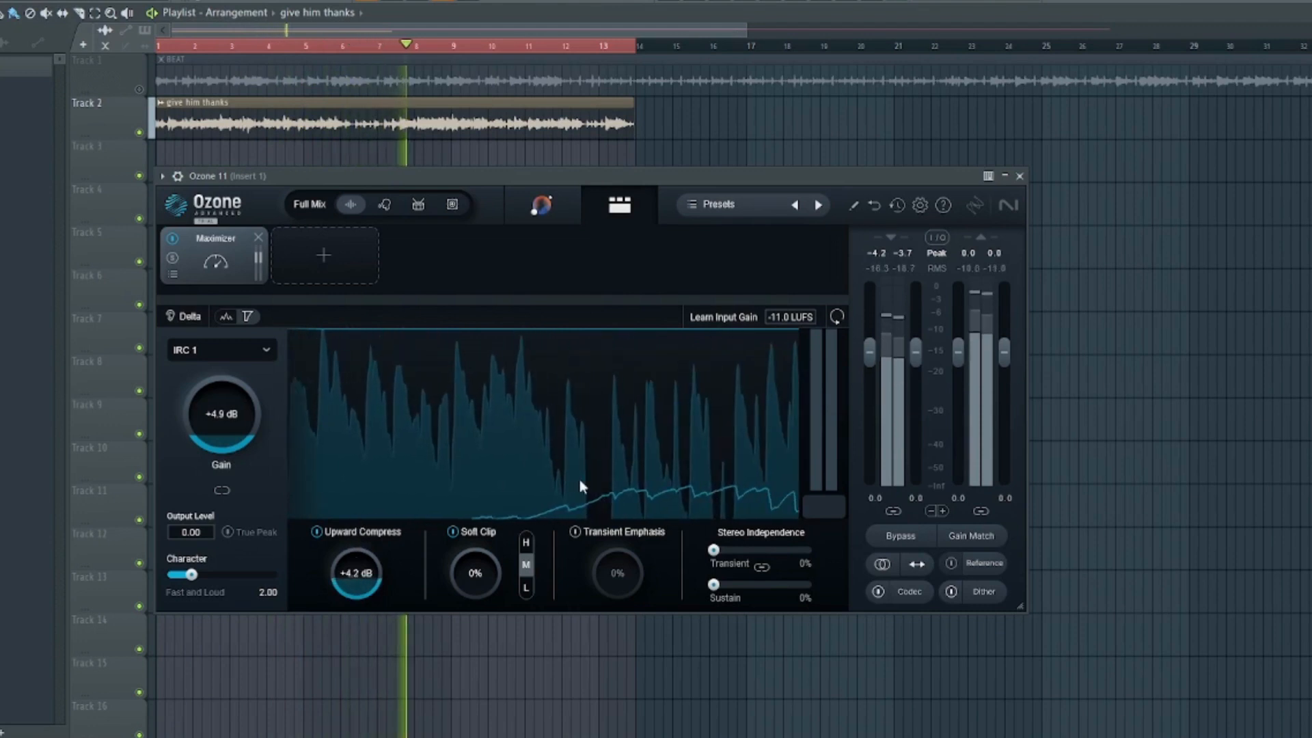
{"action": "key", "text": "space"}
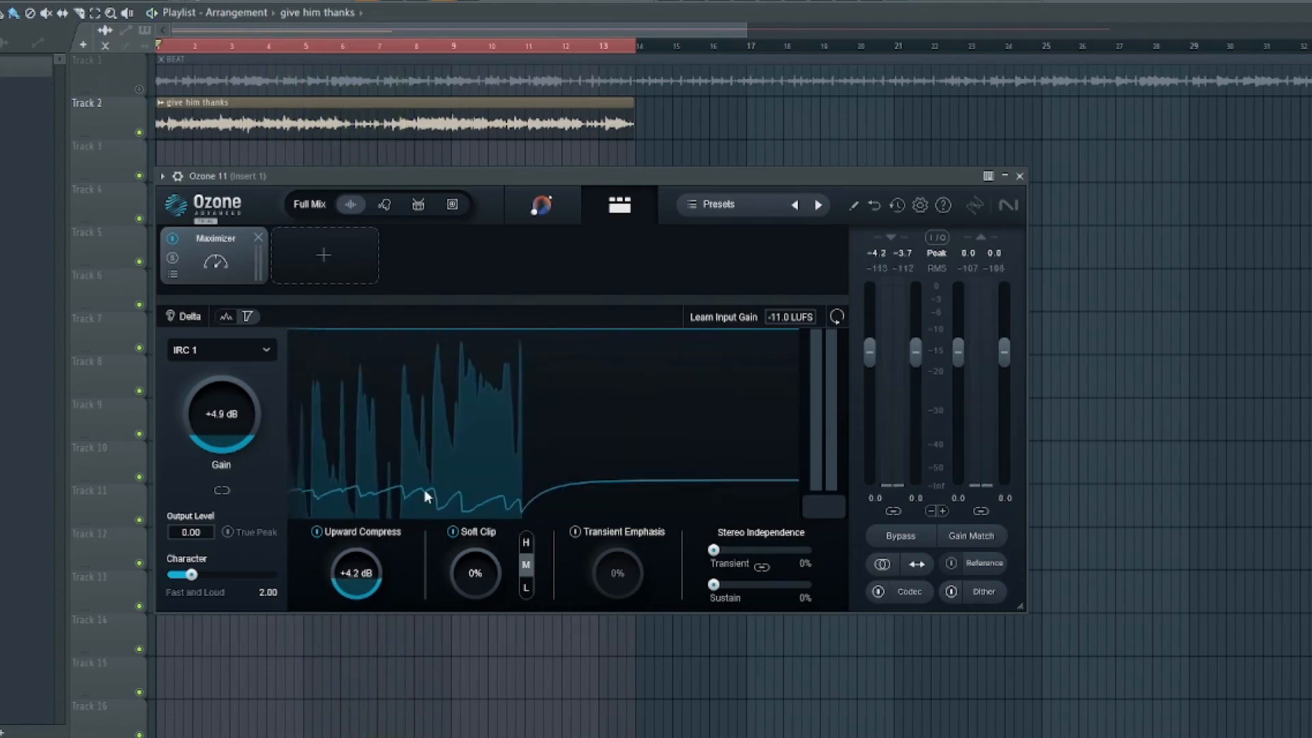
{"action": "left_click", "coordinate": [172, 317]}
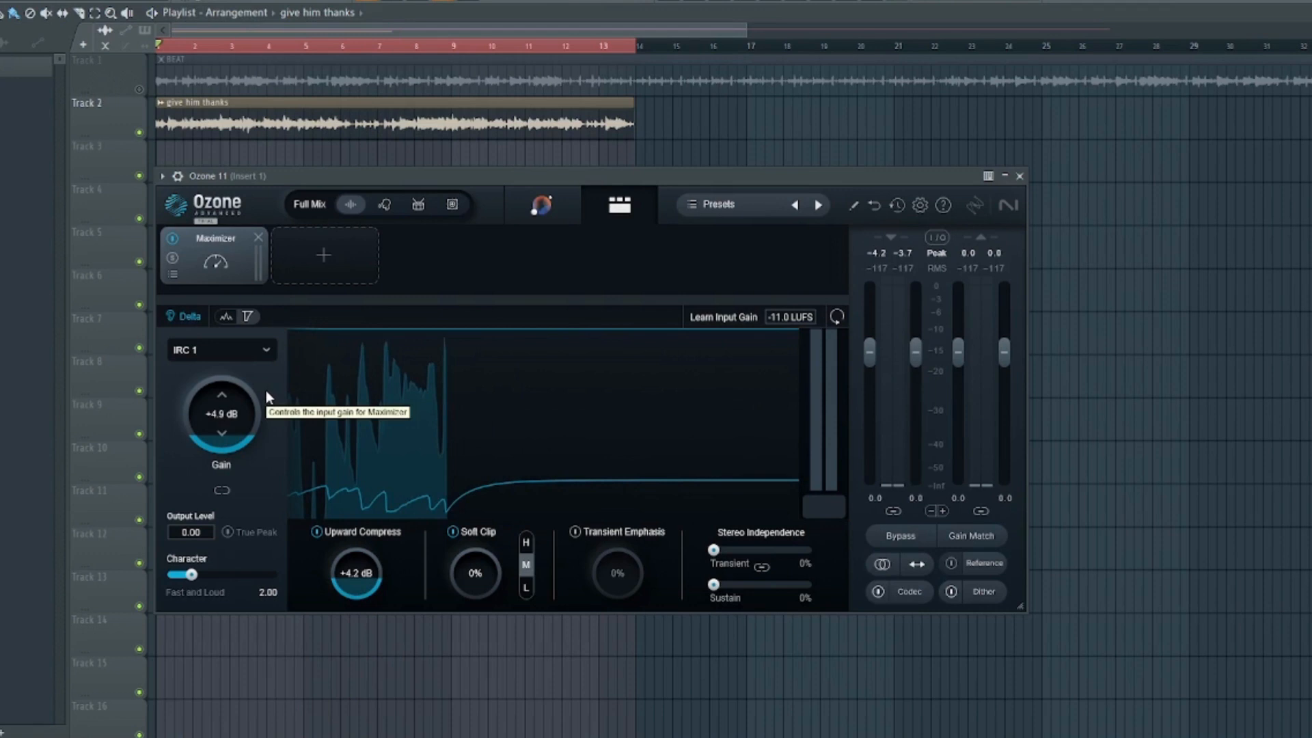
{"action": "key", "text": "space"}
- Lower Upward Compress to about +1.7 dB and stop playback
{"action": "left_click_drag", "start_coordinate": [360, 589], "coordinate": [368, 553]}
{"action": "key", "text": "space"}
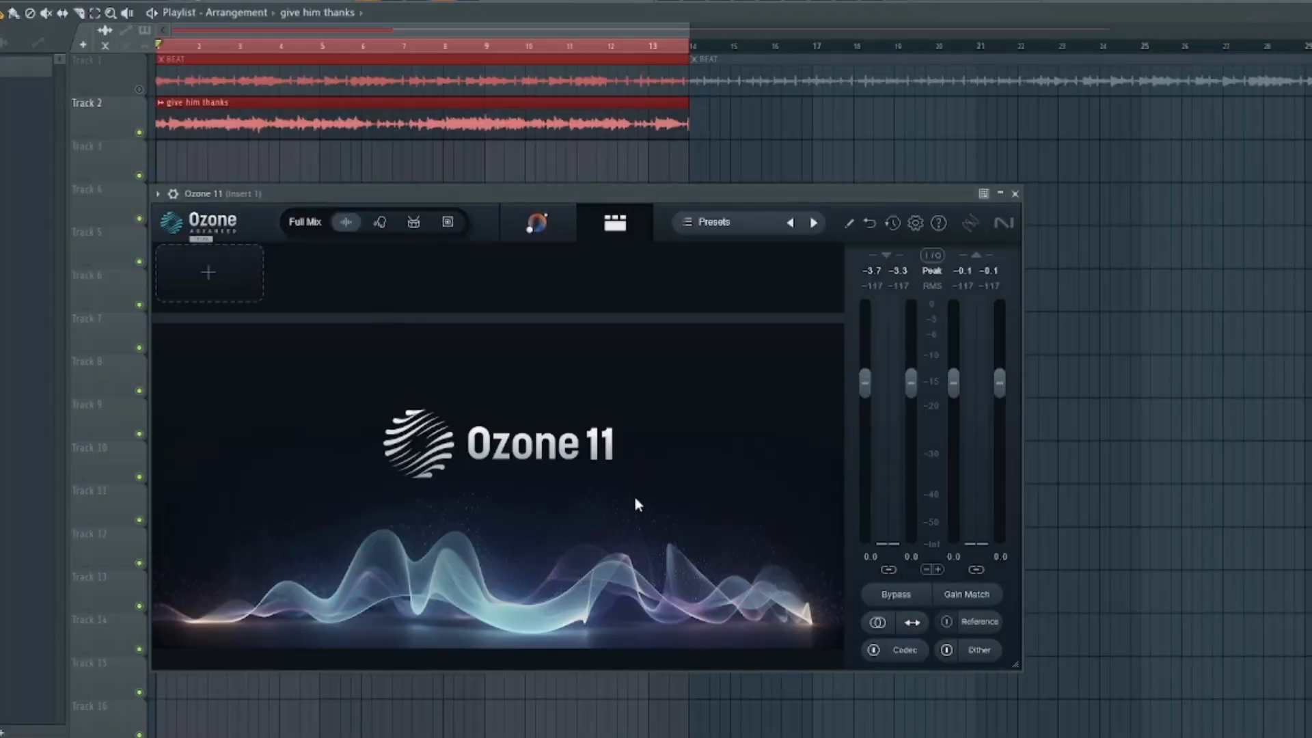
- Have Master Assistant relearn the mix during playback for Pop, then set Stabilizer to zero
{"action": "left_click", "coordinate": [544, 224]}
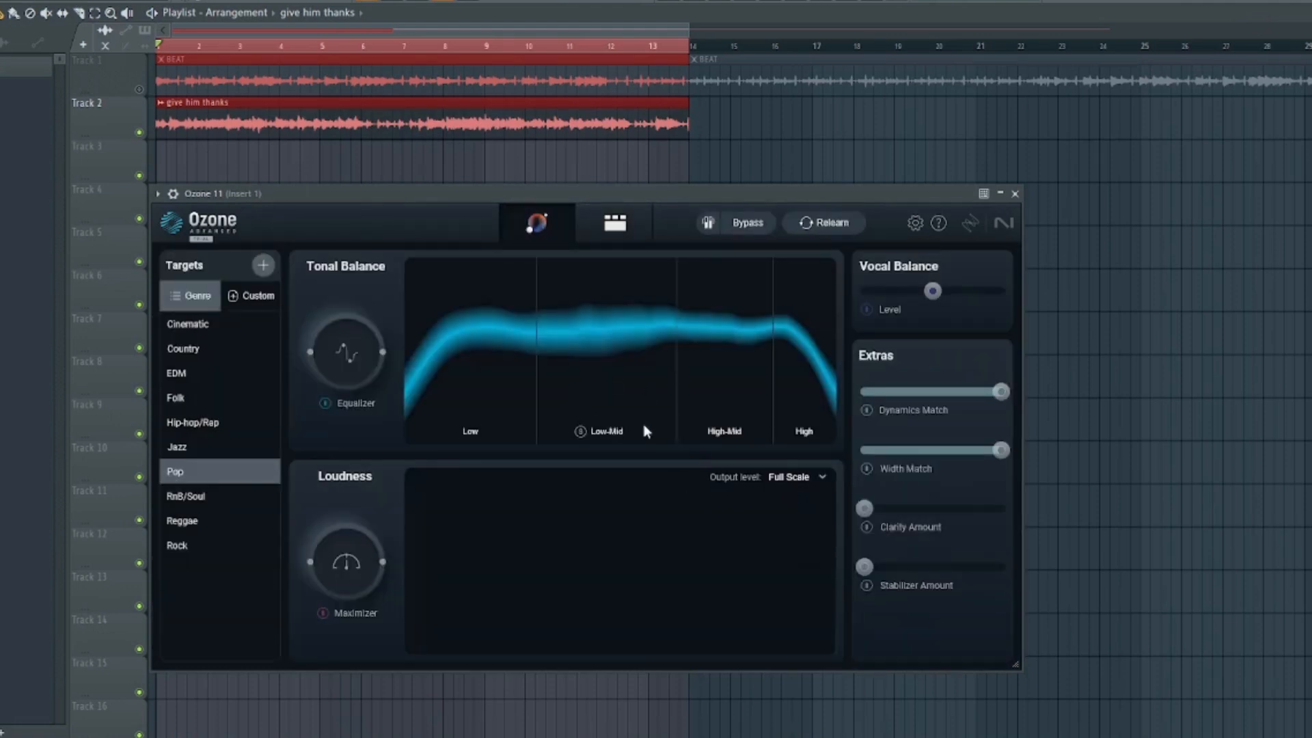
{"action": "left_click", "coordinate": [827, 222]}
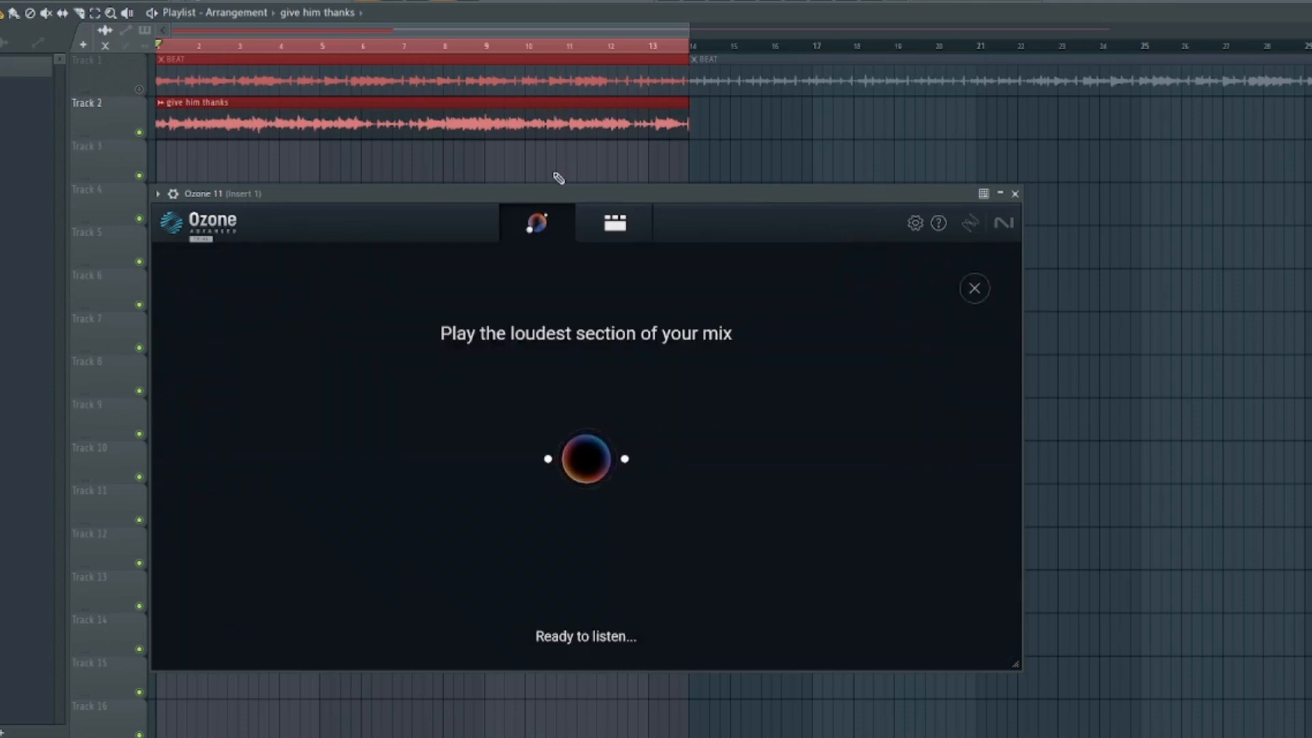
{"action": "key", "text": "space"}
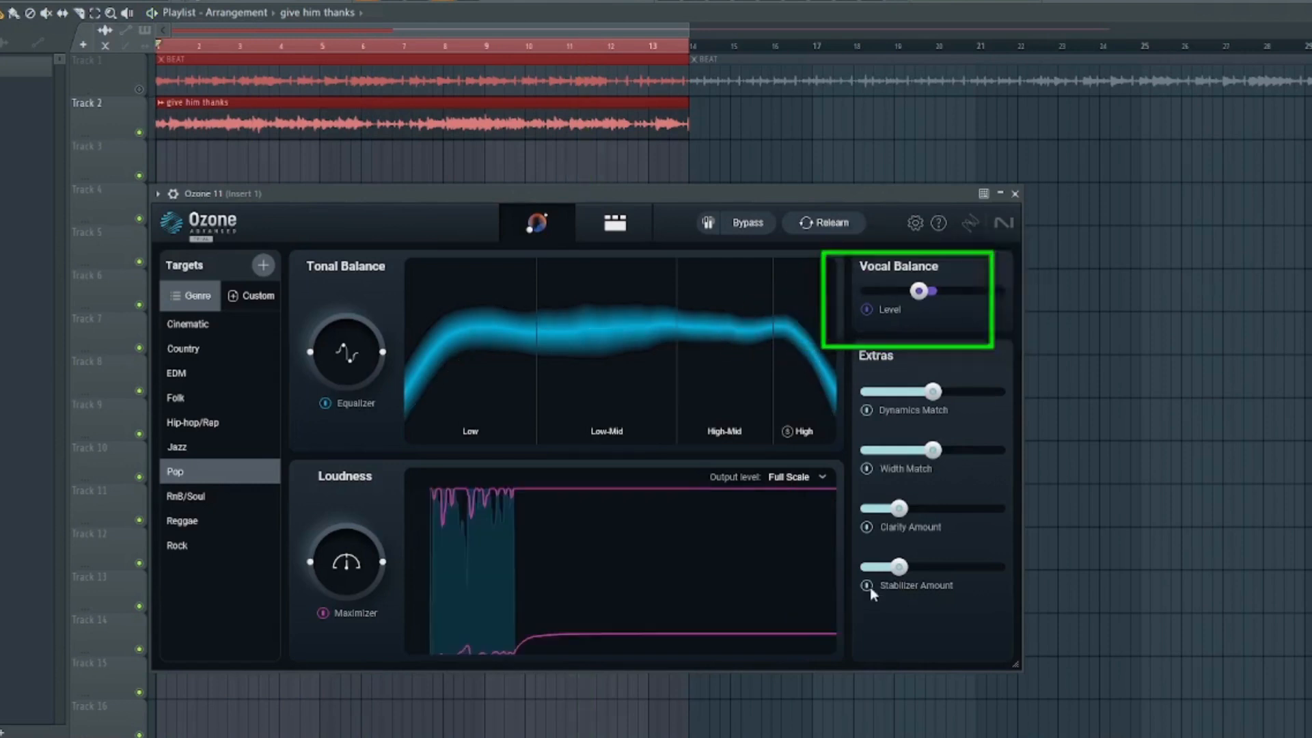
{"action": "left_click", "coordinate": [869, 585]}
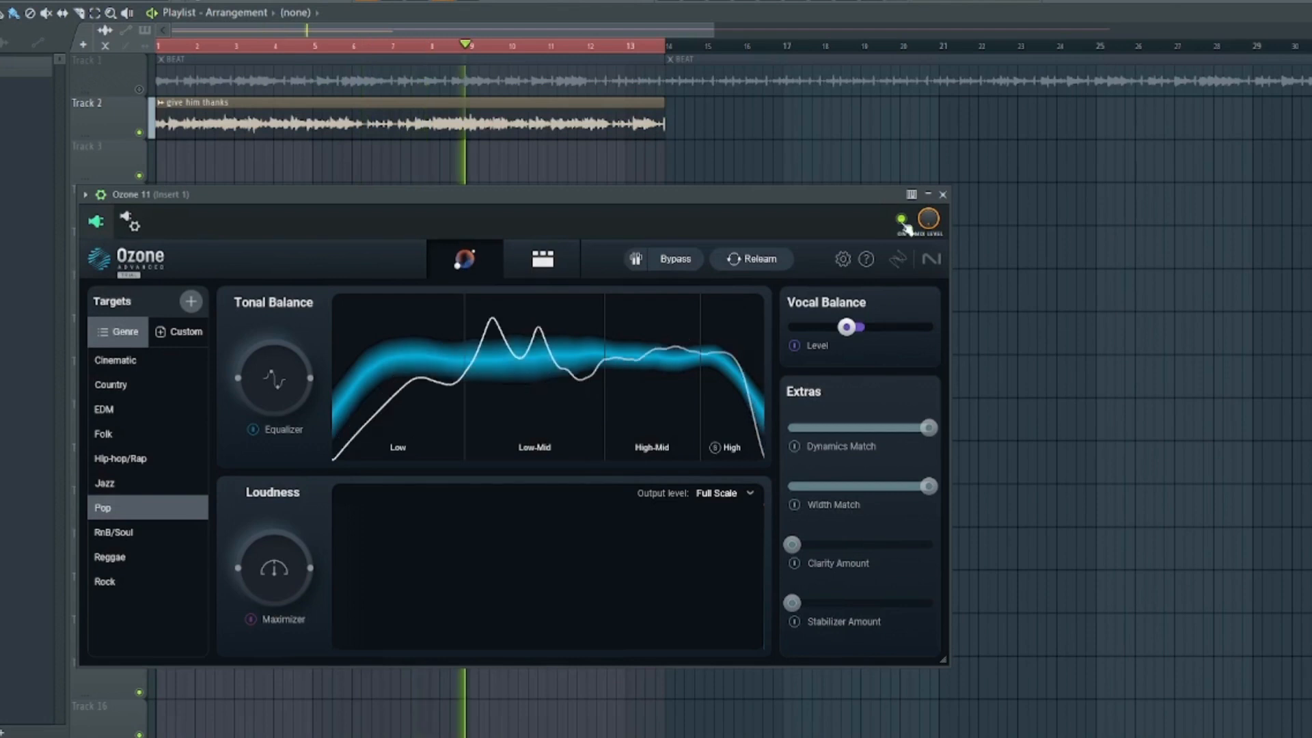
{"action": "left_click", "coordinate": [903, 219]}
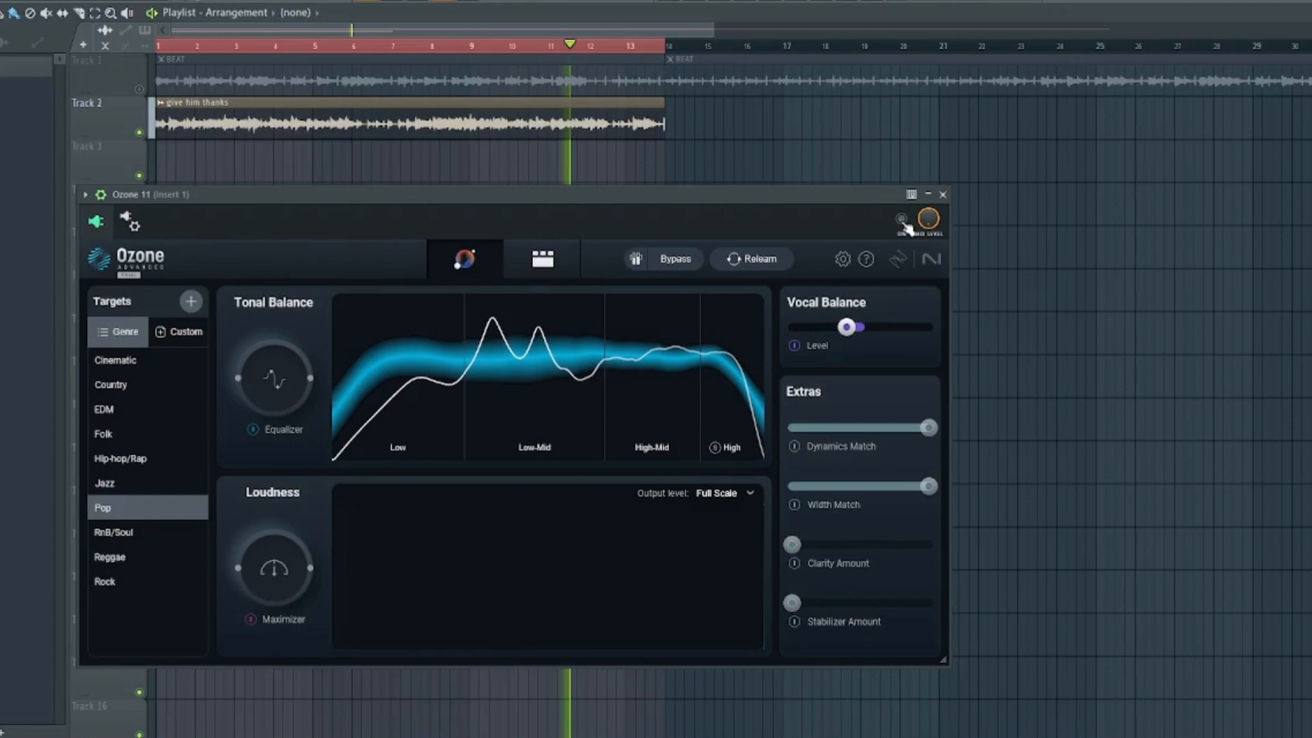
{"action": "left_click", "coordinate": [903, 221]}
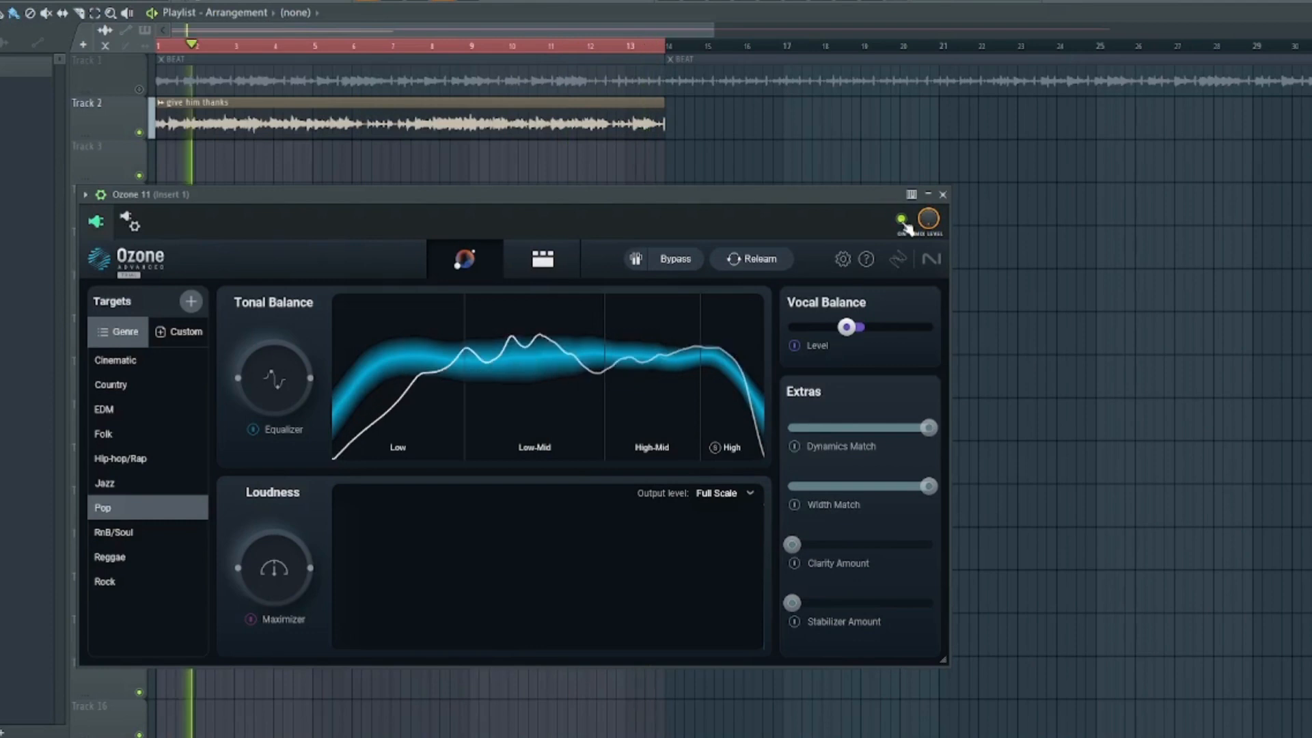
{"action": "left_click", "coordinate": [903, 221]}
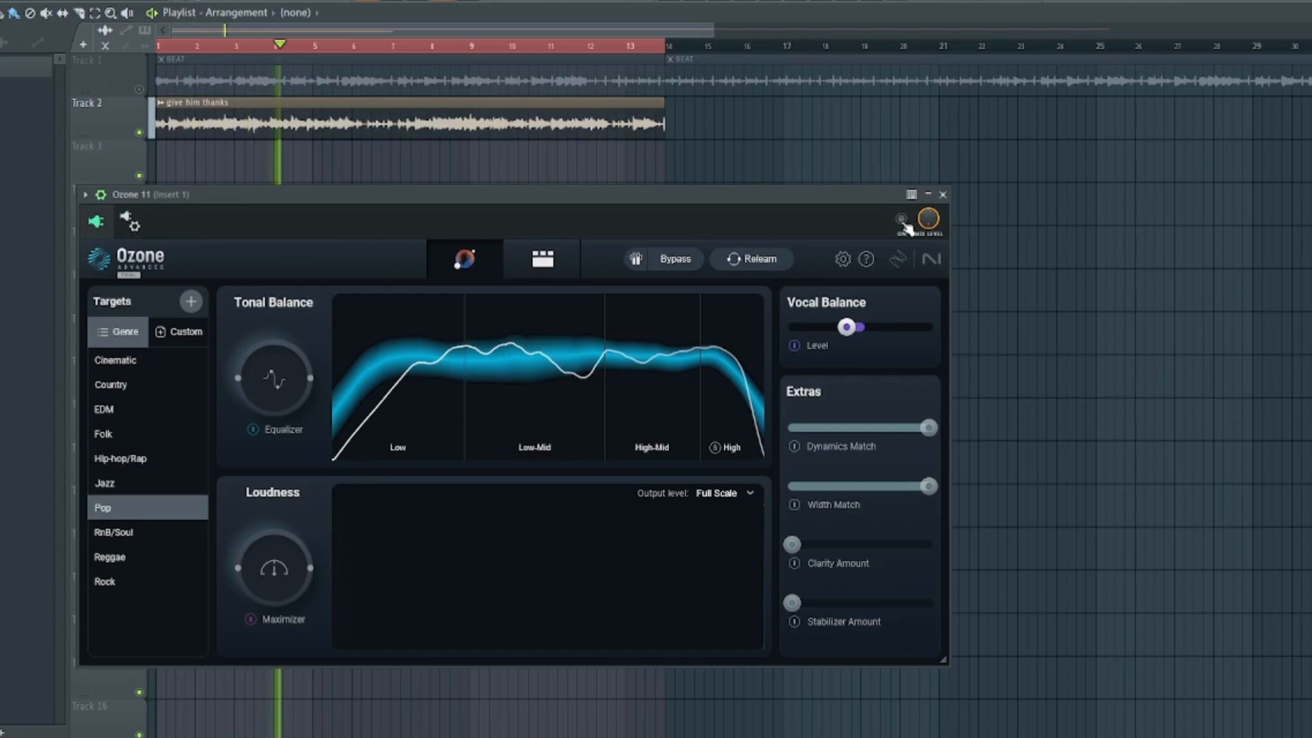
{"action": "left_click", "coordinate": [903, 221]}
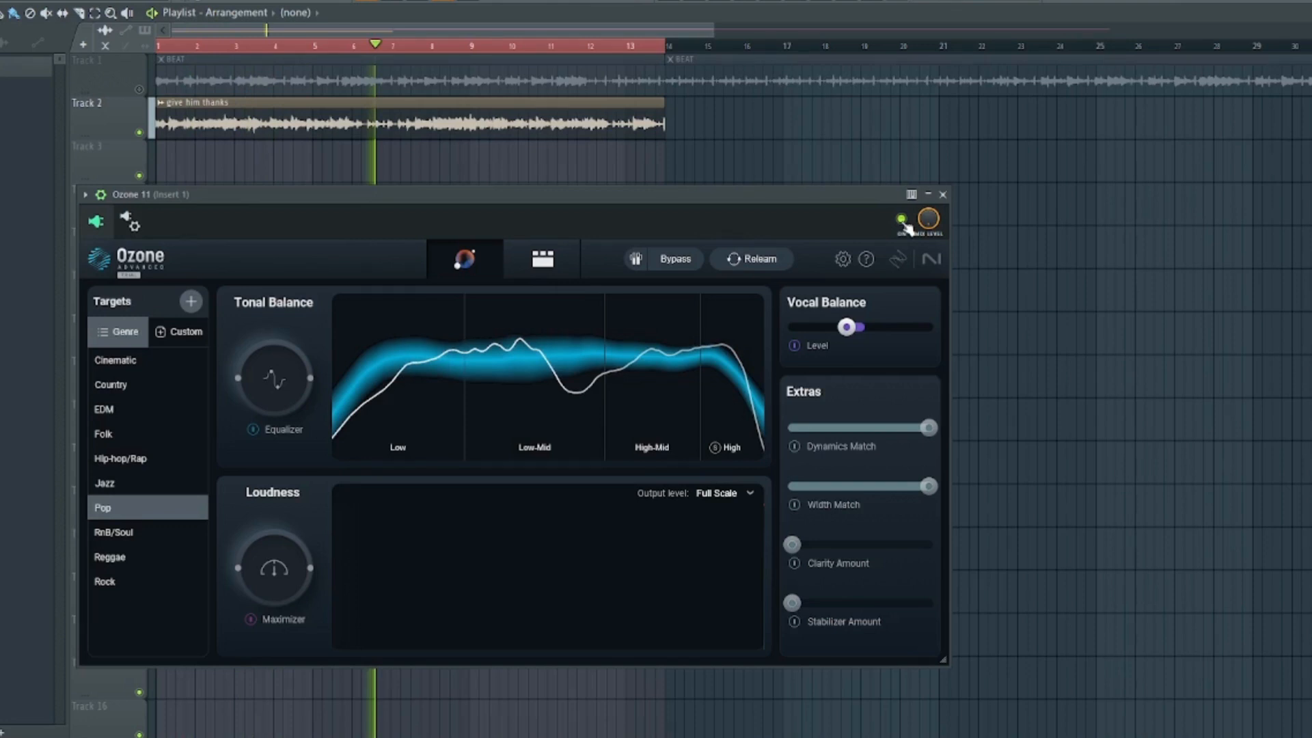
{"action": "key", "text": "space"}
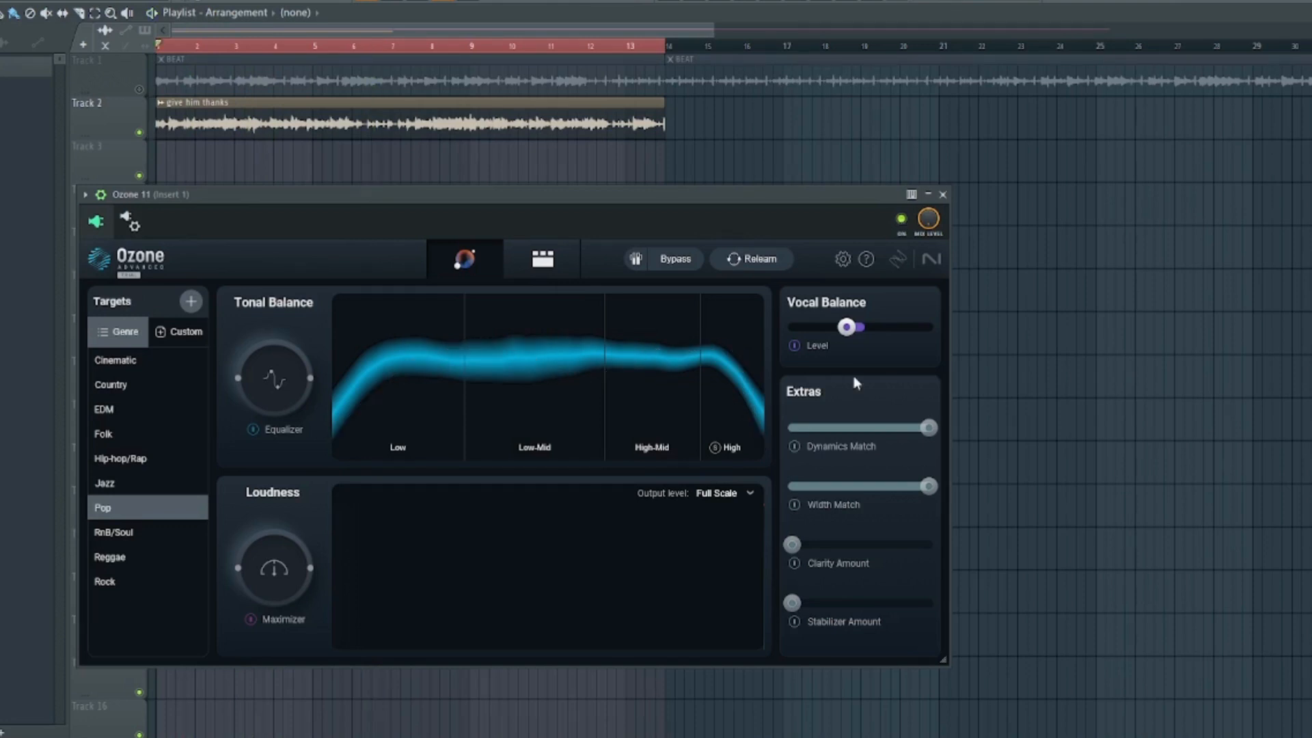